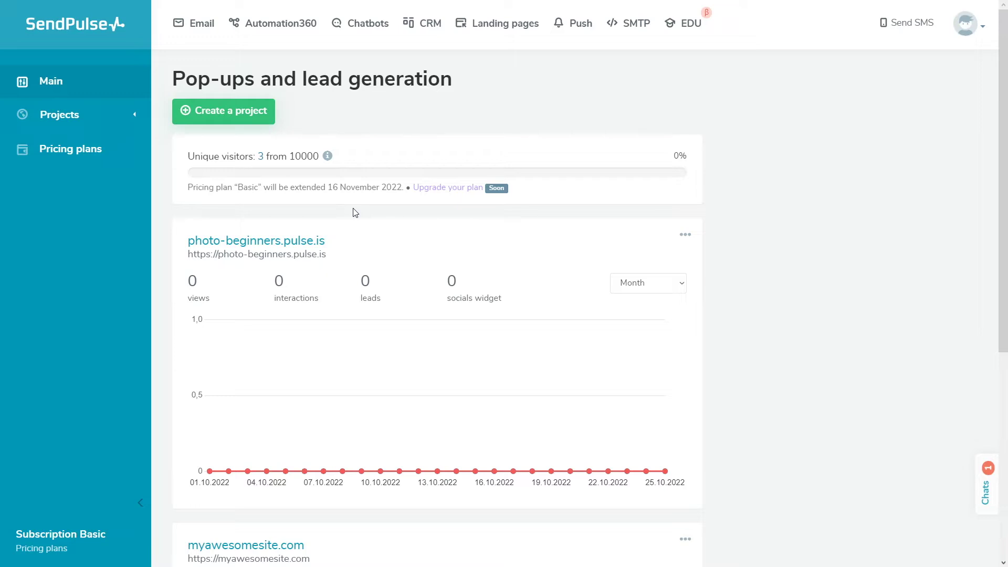
Expand Projects in the sidebar and open photo-beginners.pulse.is on its Display scenarios page
{"action": "left_click", "coordinate": [138, 116]}
{"action": "left_click", "coordinate": [144, 161]}
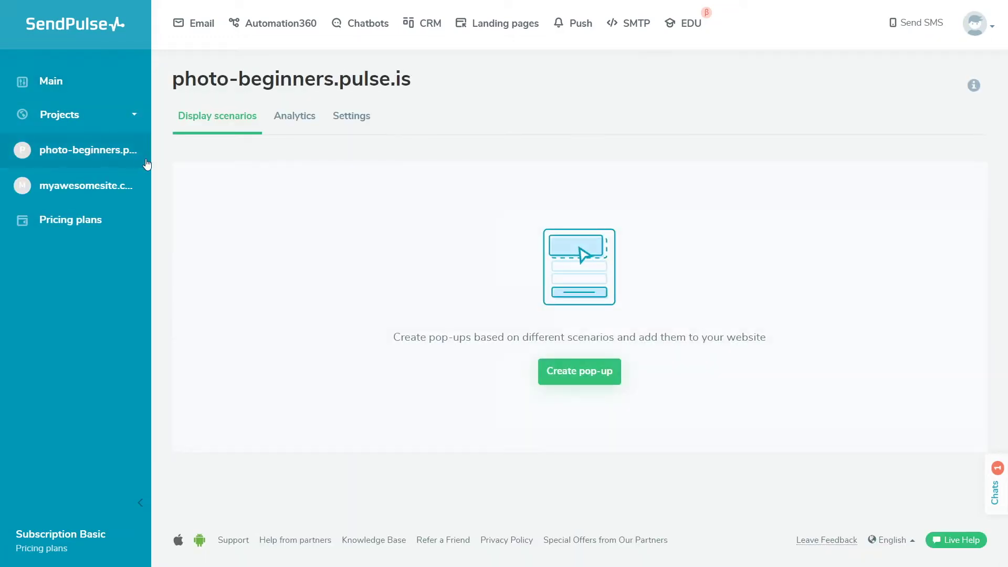
Start a new pop-up and preview the Valentine's Day, Christmas, Black Friday and Halloween templates
{"action": "left_click", "coordinate": [590, 380]}
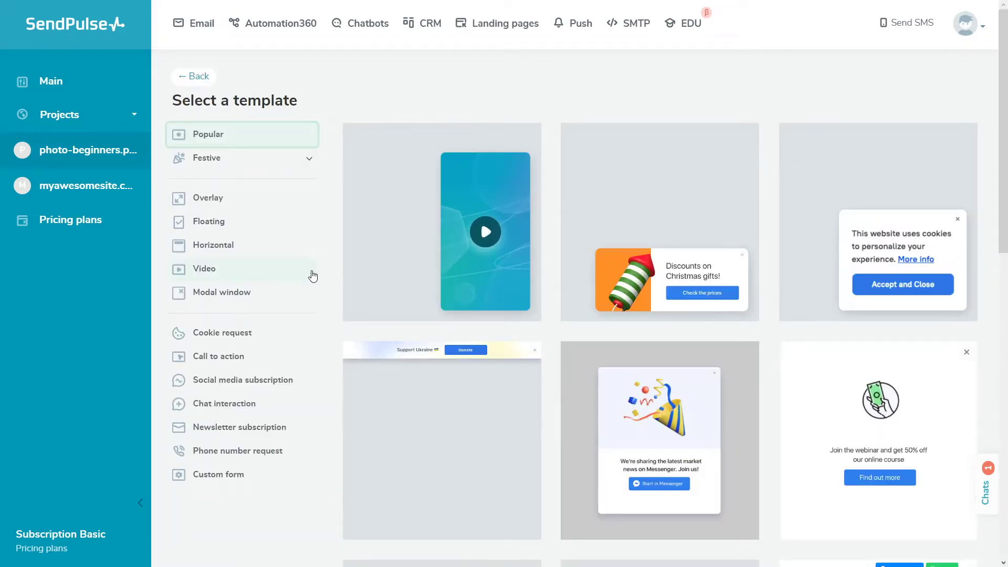
{"action": "left_click", "coordinate": [307, 161]}
{"action": "left_click", "coordinate": [302, 205]}
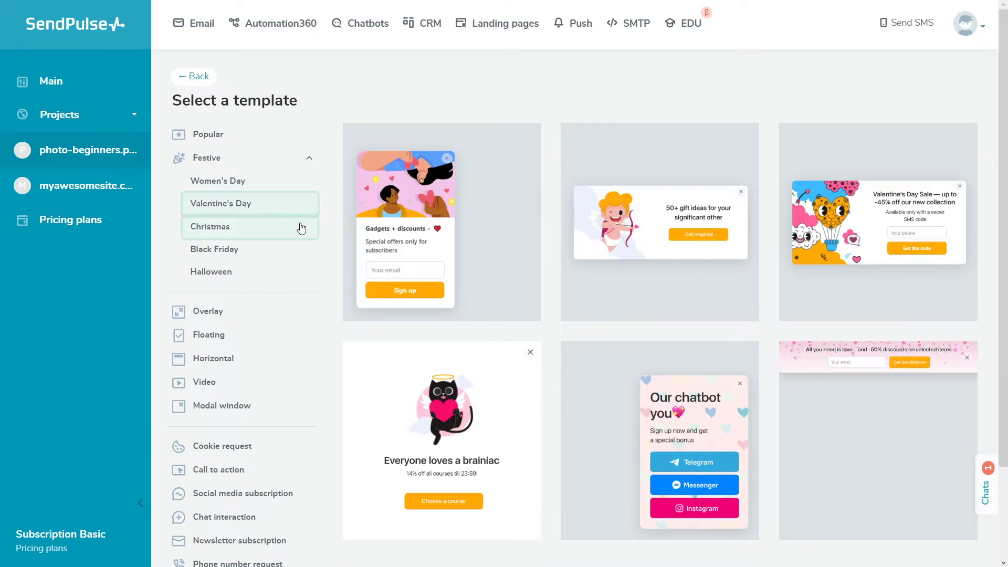
{"action": "left_click", "coordinate": [300, 226]}
{"action": "left_click", "coordinate": [302, 248]}
{"action": "left_click", "coordinate": [303, 273]}
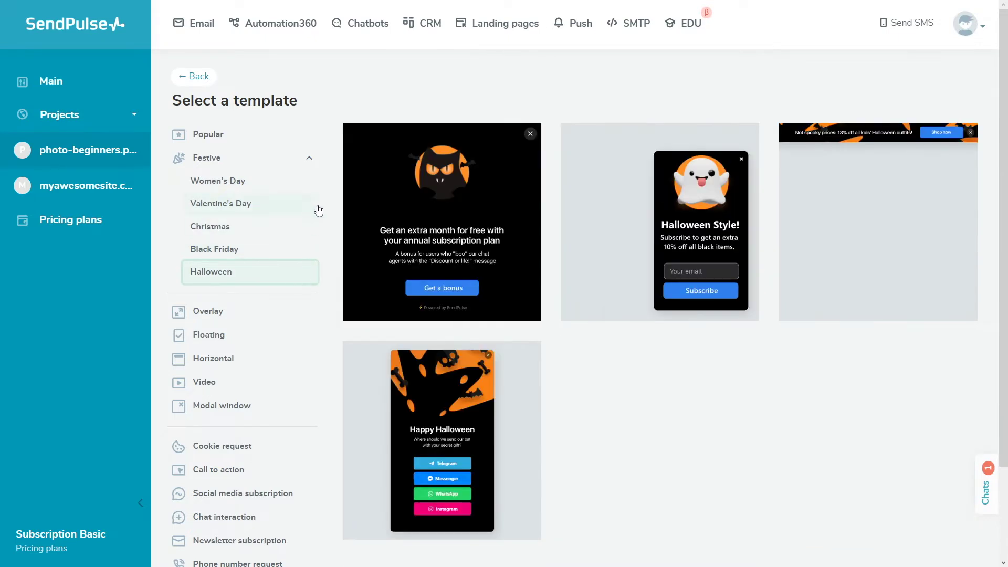
{"action": "left_click", "coordinate": [314, 161]}
Browse the Overlay, Floating and Horizontal templates, ending on the Video category
{"action": "left_click", "coordinate": [305, 210]}
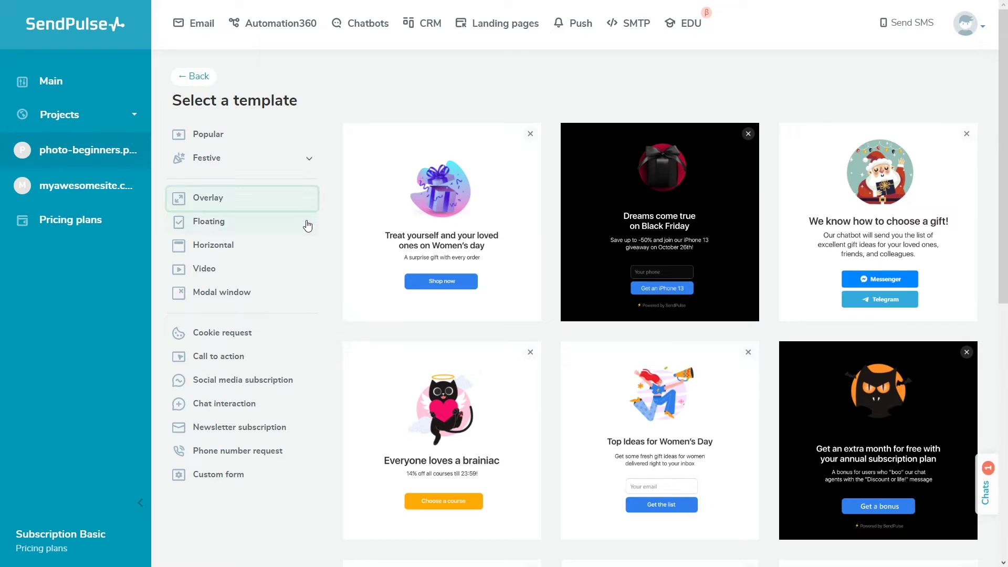
{"action": "left_click", "coordinate": [307, 224]}
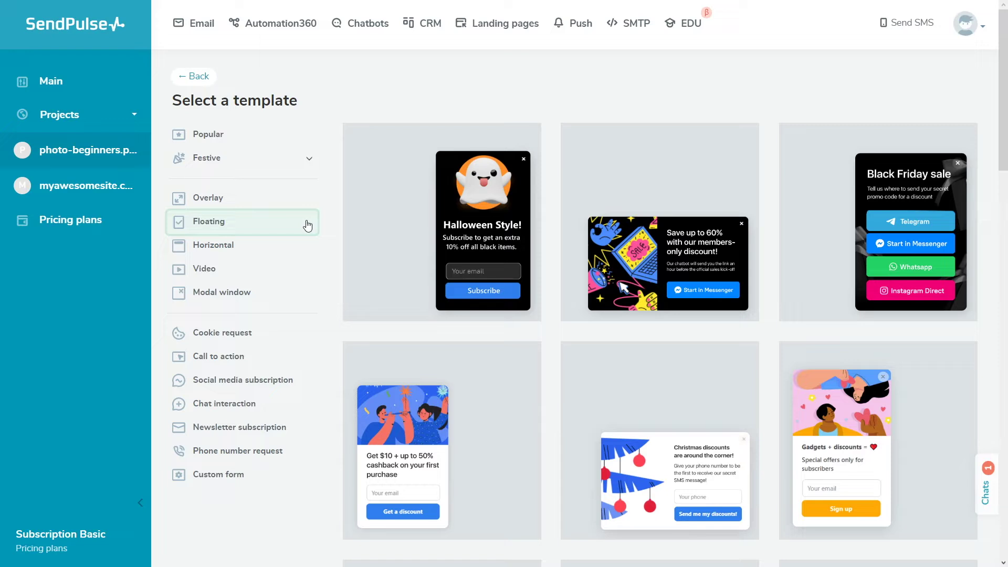
{"action": "left_click", "coordinate": [309, 249]}
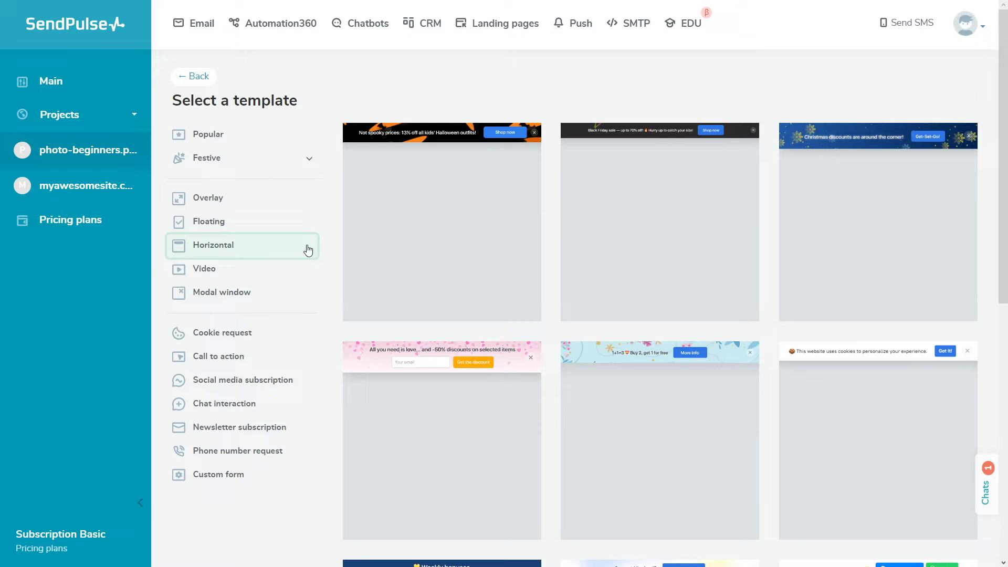
{"action": "left_click", "coordinate": [304, 274]}
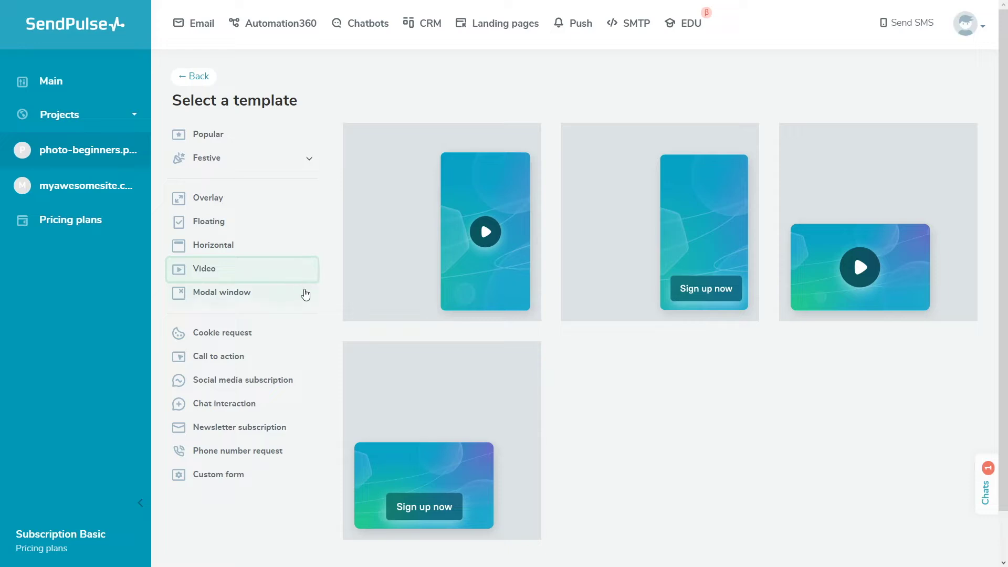
Browse the Modal window, Cookie request, Call to action, Social media, Chat, Newsletter and Phone number templates
{"action": "left_click", "coordinate": [306, 300]}
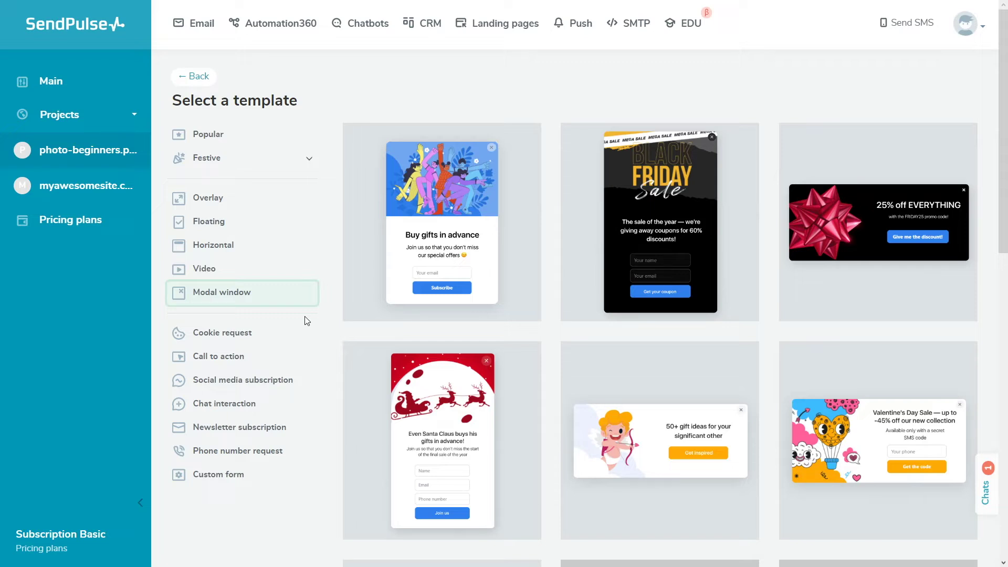
{"action": "left_click", "coordinate": [302, 337]}
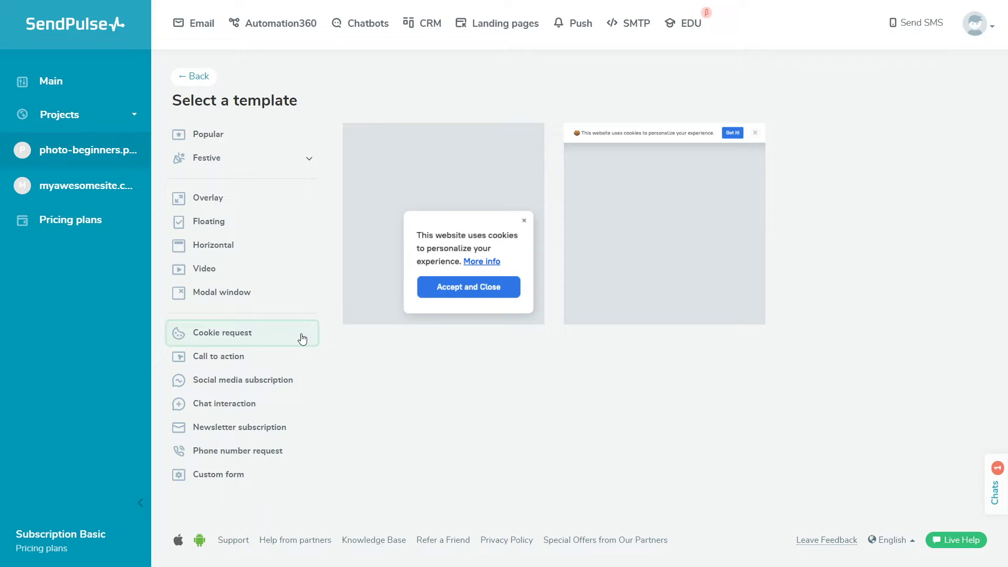
{"action": "left_click", "coordinate": [294, 366]}
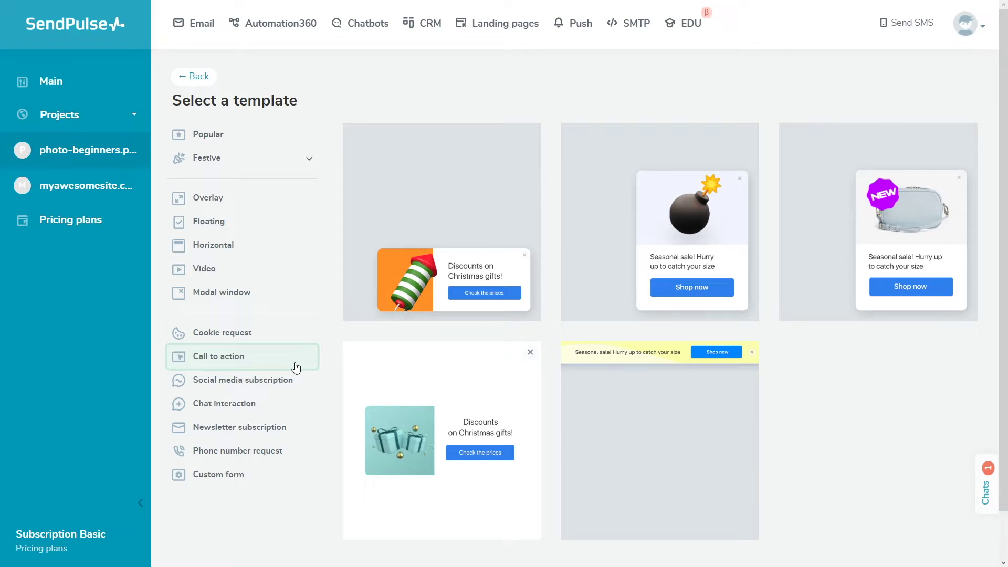
{"action": "left_click", "coordinate": [297, 389]}
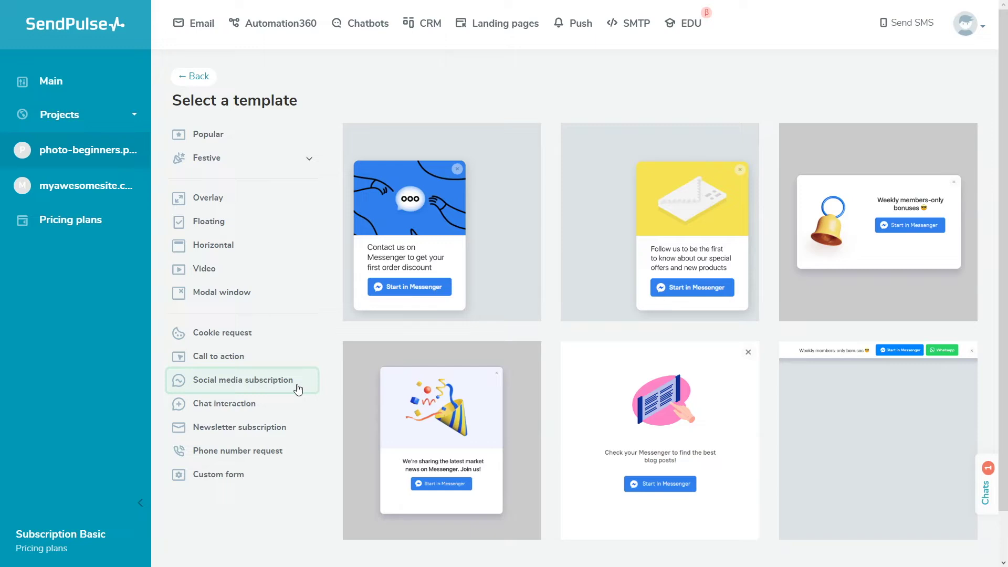
{"action": "left_click", "coordinate": [298, 410]}
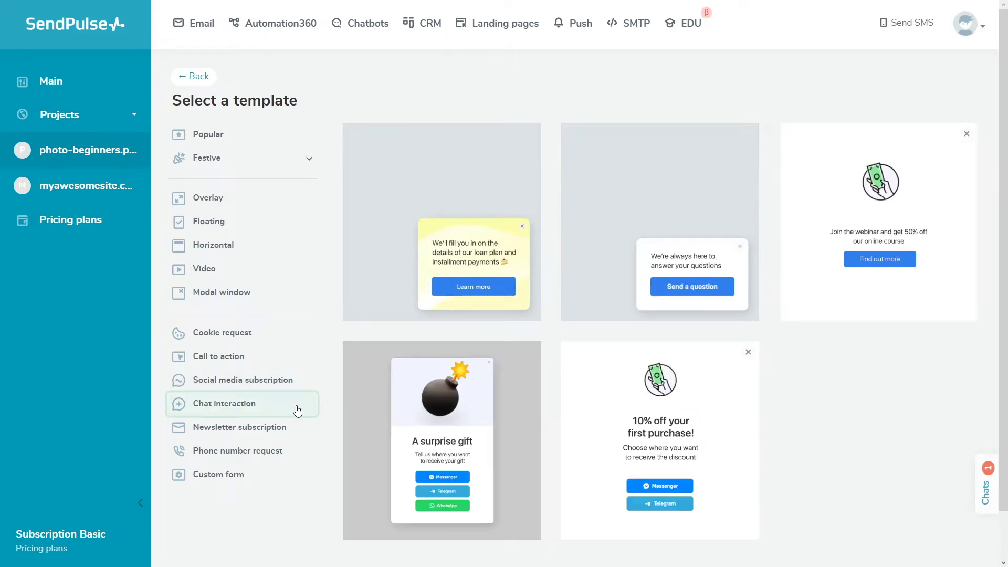
{"action": "left_click", "coordinate": [297, 429]}
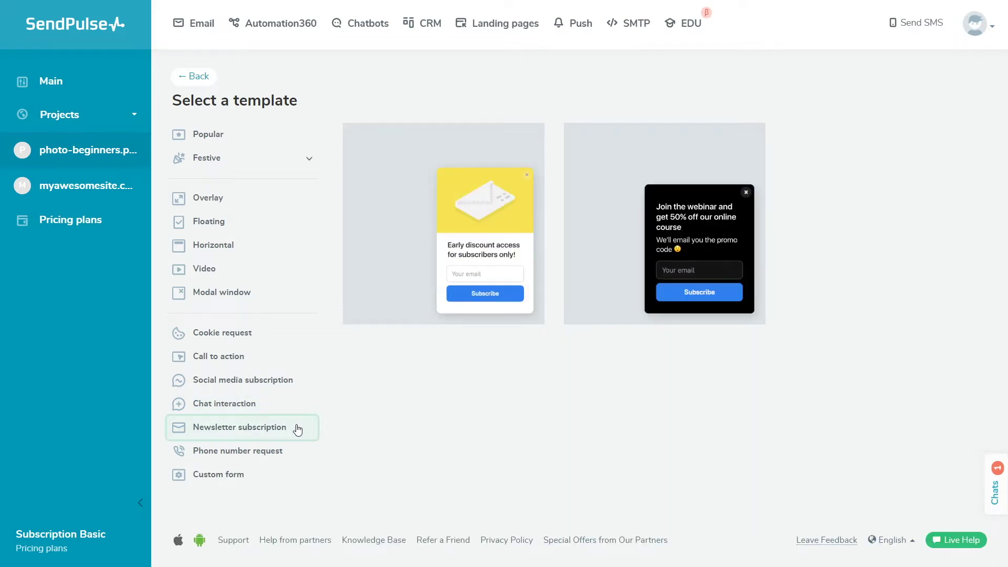
{"action": "left_click", "coordinate": [297, 454]}
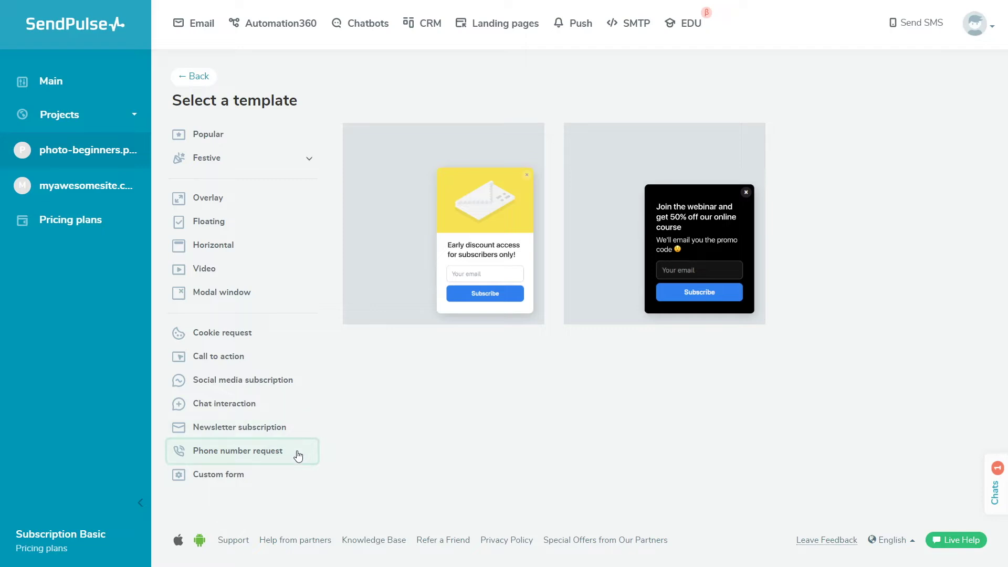
Check the Custom form templates, then choose the 'Get $10 + up to 50% cashback' floating template
{"action": "left_click", "coordinate": [292, 481]}
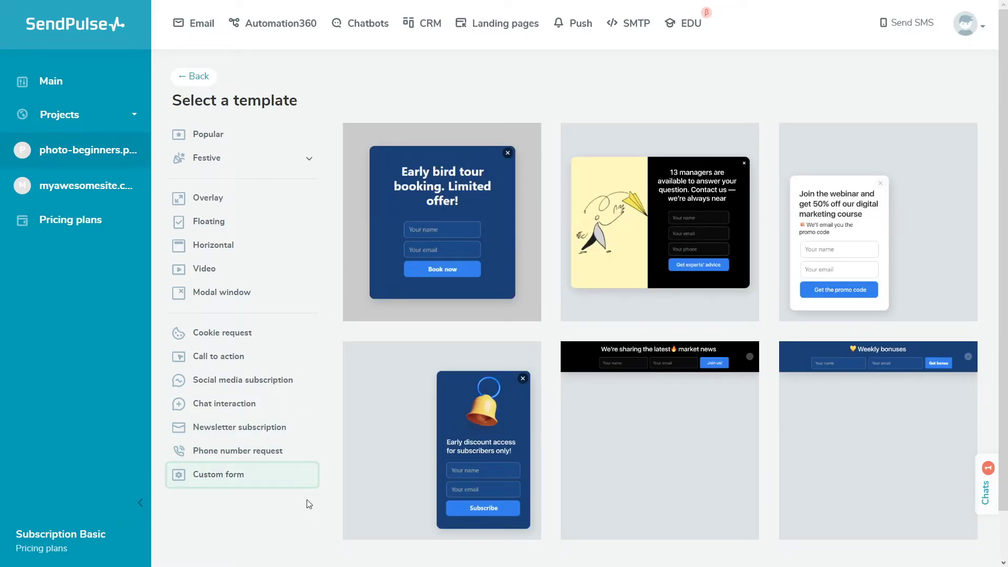
{"action": "left_click", "coordinate": [284, 226]}
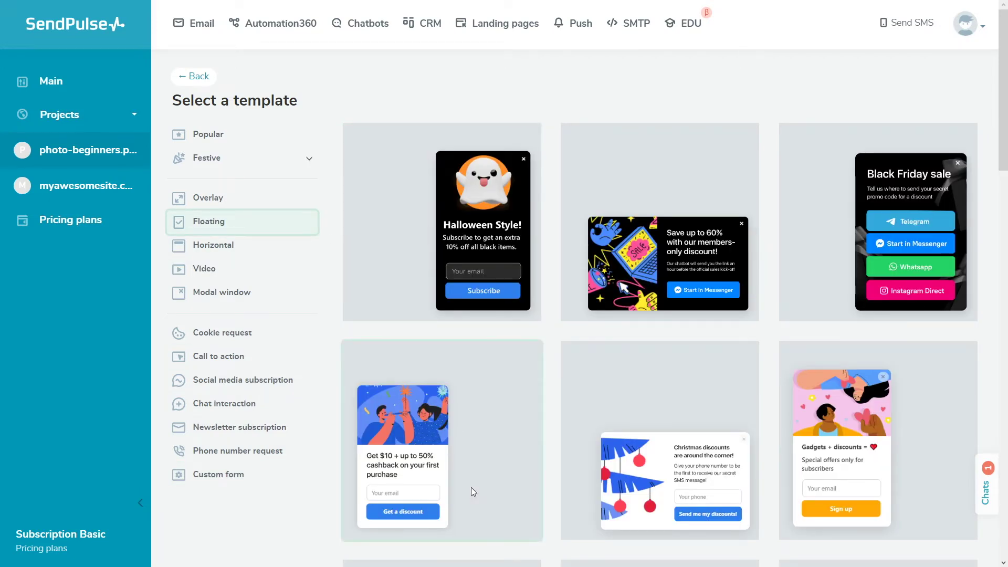
{"action": "left_click", "coordinate": [471, 488]}
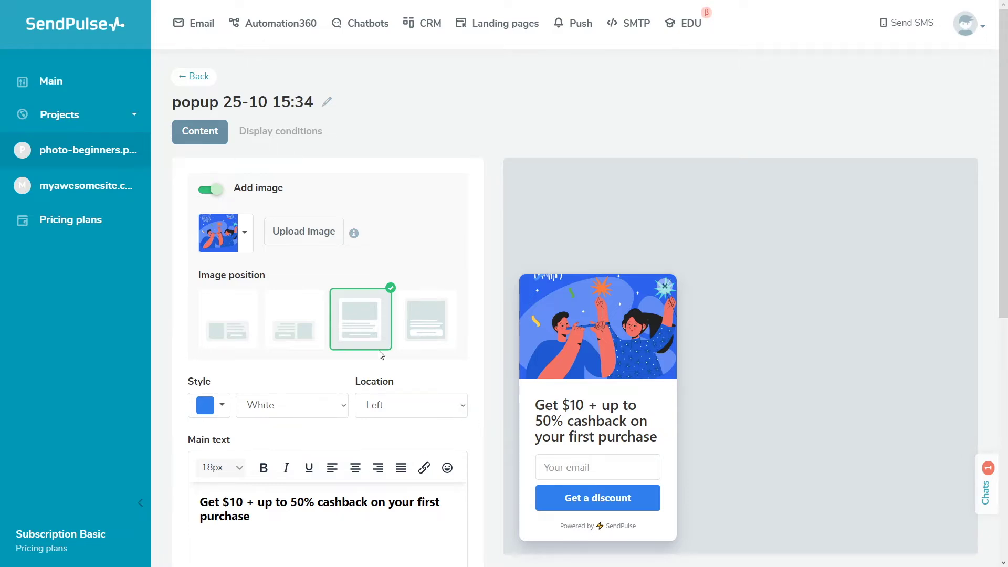
Replace the pop-up picture with the uploaded camera.jpg image
{"action": "left_click", "coordinate": [209, 192]}
{"action": "left_click", "coordinate": [217, 193]}
{"action": "left_click", "coordinate": [247, 238]}
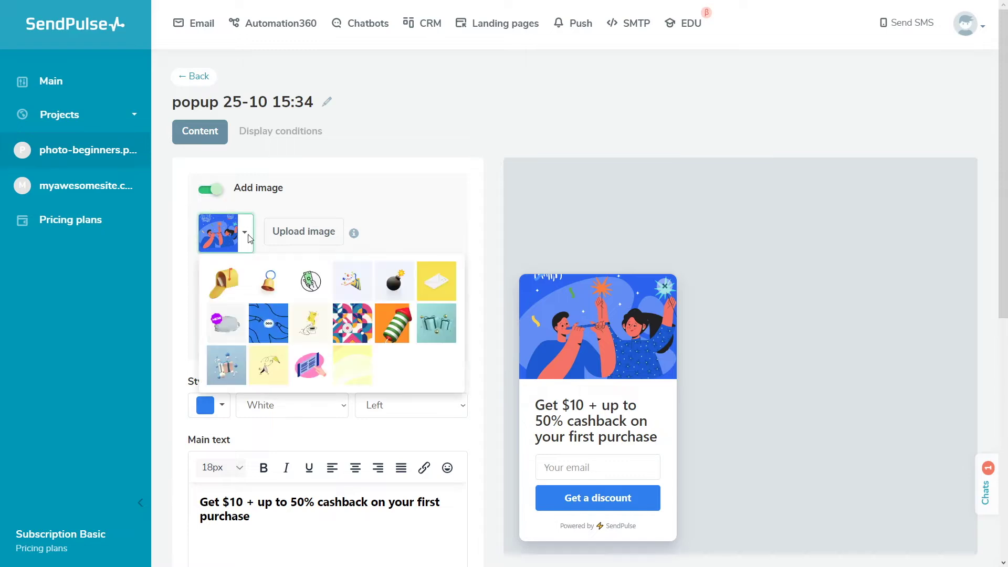
{"action": "left_click", "coordinate": [226, 365]}
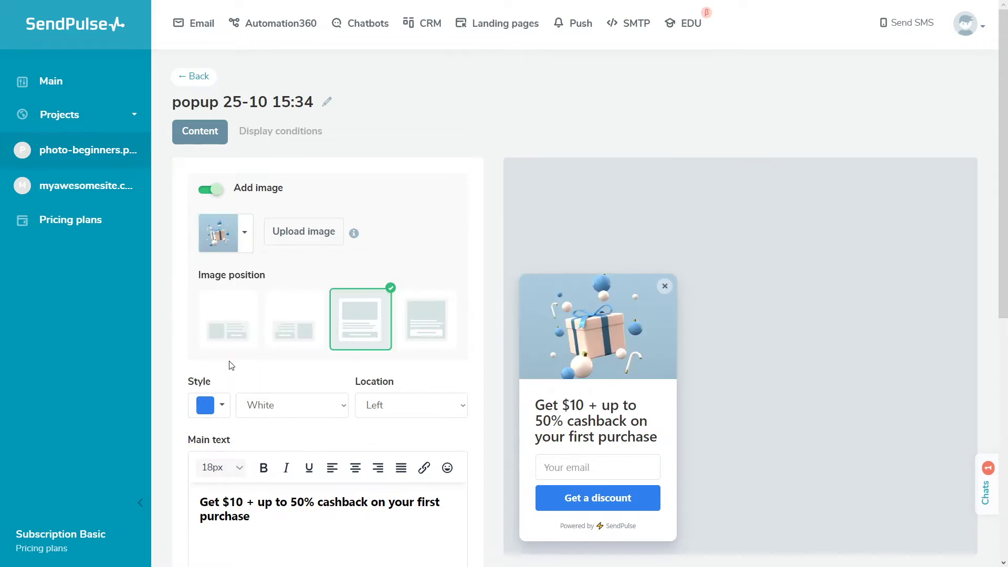
{"action": "left_click", "coordinate": [296, 237]}
{"action": "left_click", "coordinate": [595, 82]}
{"action": "left_click", "coordinate": [595, 81]}
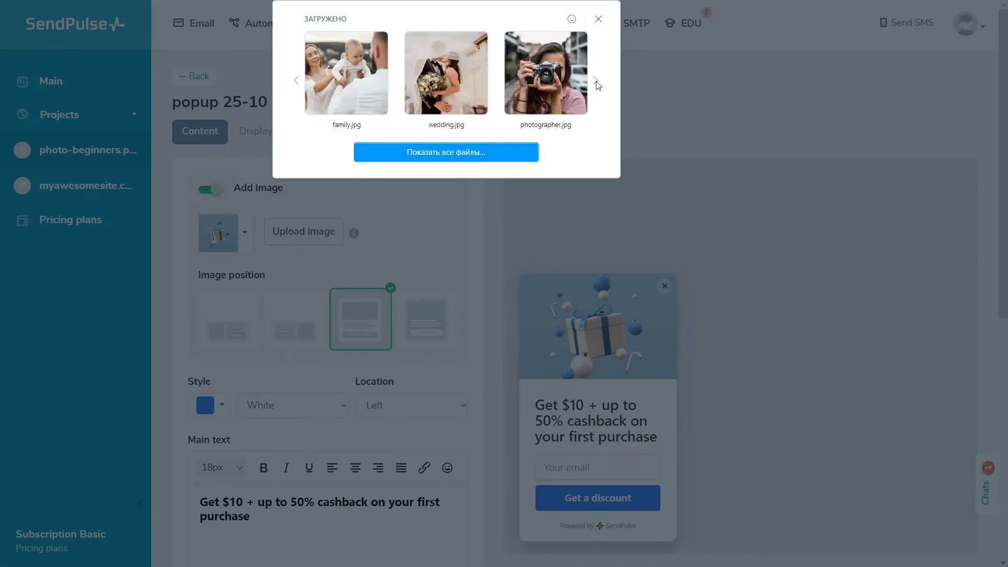
{"action": "left_click", "coordinate": [595, 81]}
{"action": "left_click", "coordinate": [479, 86]}
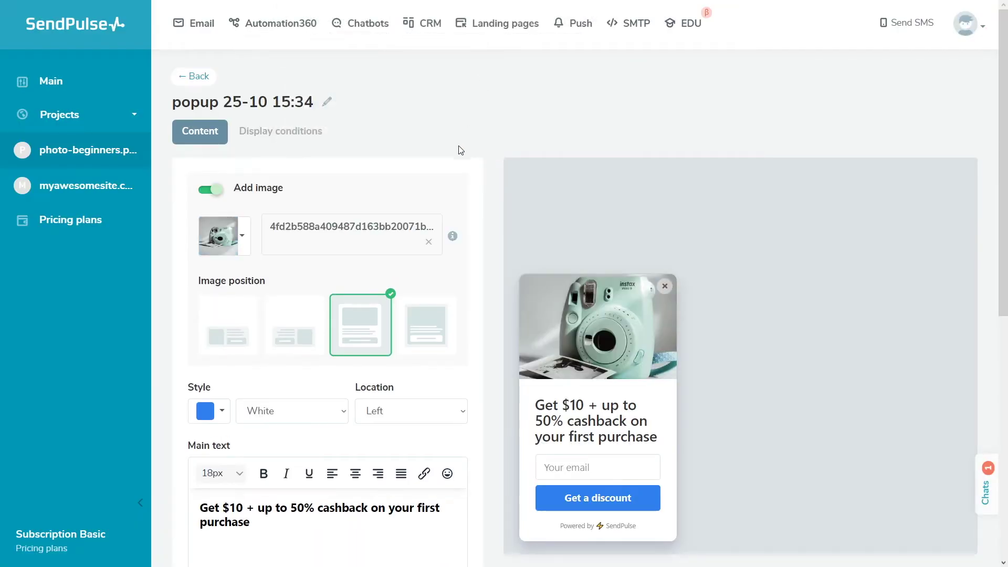
Use the second image layout, placing the picture beside the text
{"action": "left_click", "coordinate": [205, 340]}
{"action": "left_click", "coordinate": [298, 335]}
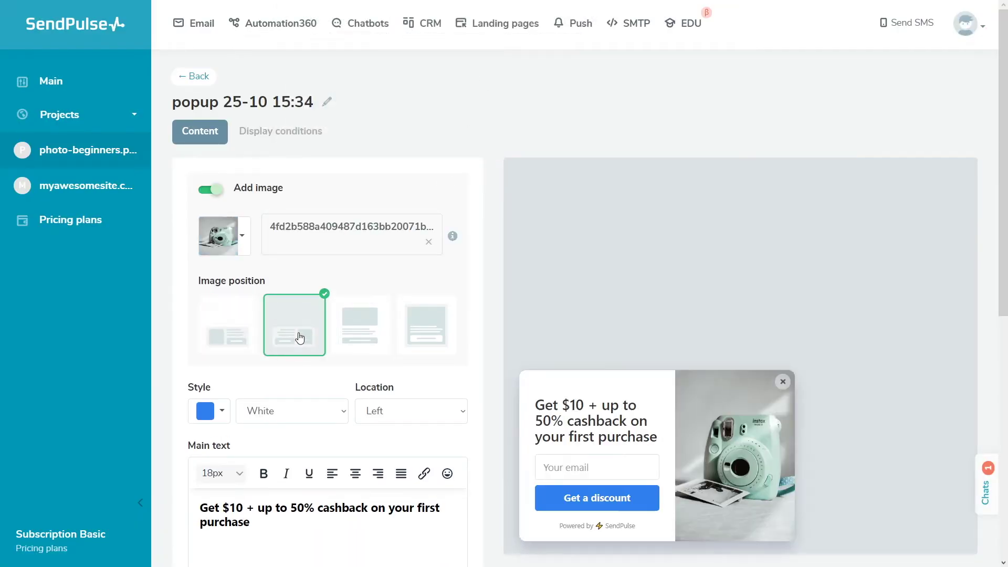
{"action": "left_click", "coordinate": [346, 337]}
{"action": "left_click", "coordinate": [419, 331]}
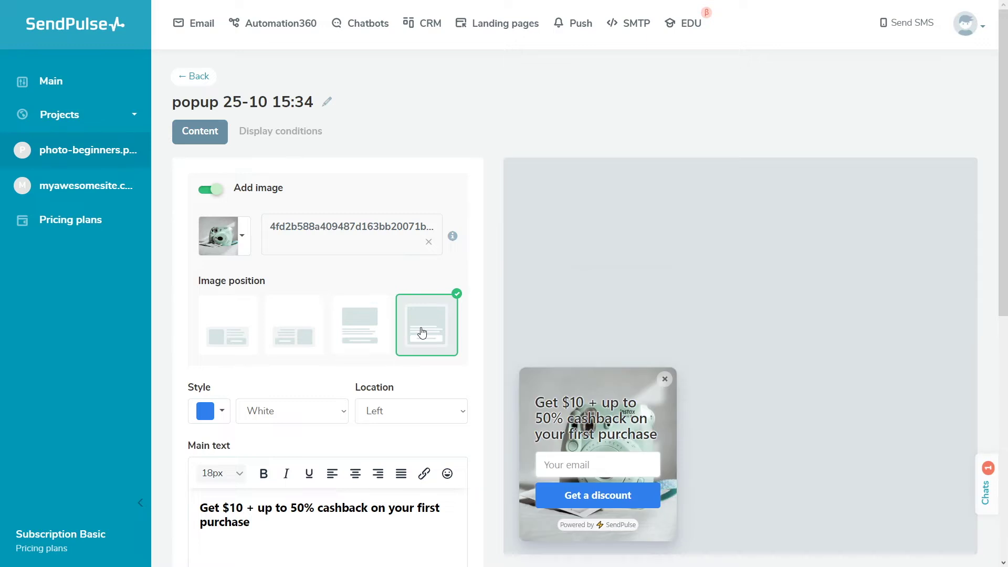
{"action": "left_click", "coordinate": [305, 336]}
Set the pop-up accent colour to grey
{"action": "left_click", "coordinate": [223, 411]}
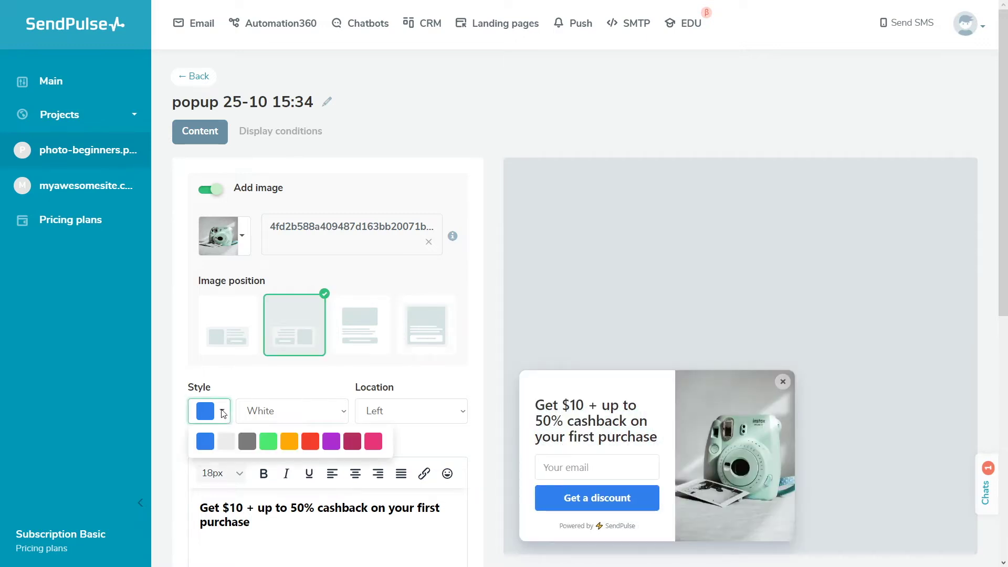
{"action": "left_click", "coordinate": [224, 444]}
{"action": "left_click", "coordinate": [221, 416]}
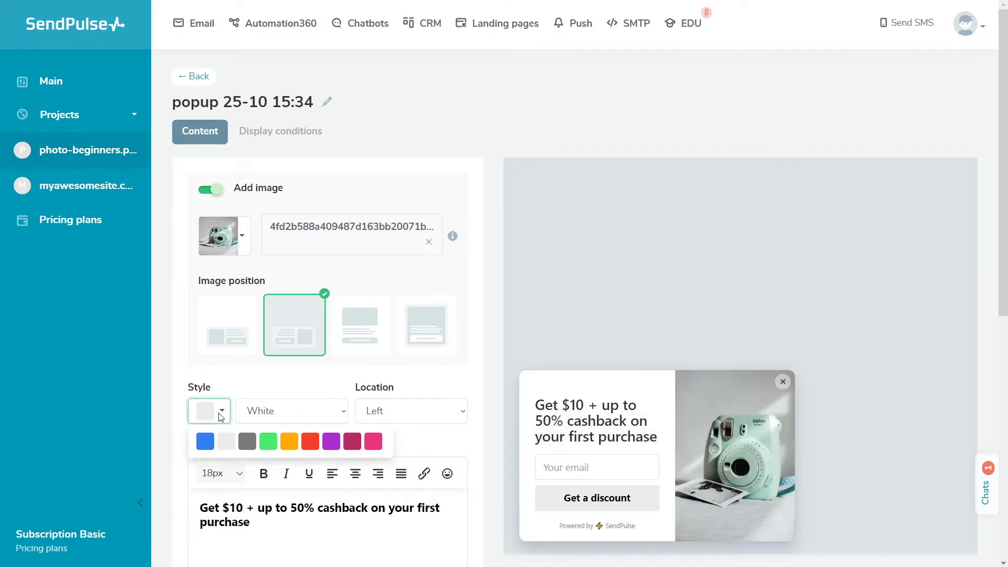
{"action": "left_click", "coordinate": [248, 442]}
Set the pop-up style to White after trying Dark and Colored
{"action": "left_click", "coordinate": [292, 411]}
{"action": "left_click", "coordinate": [299, 446]}
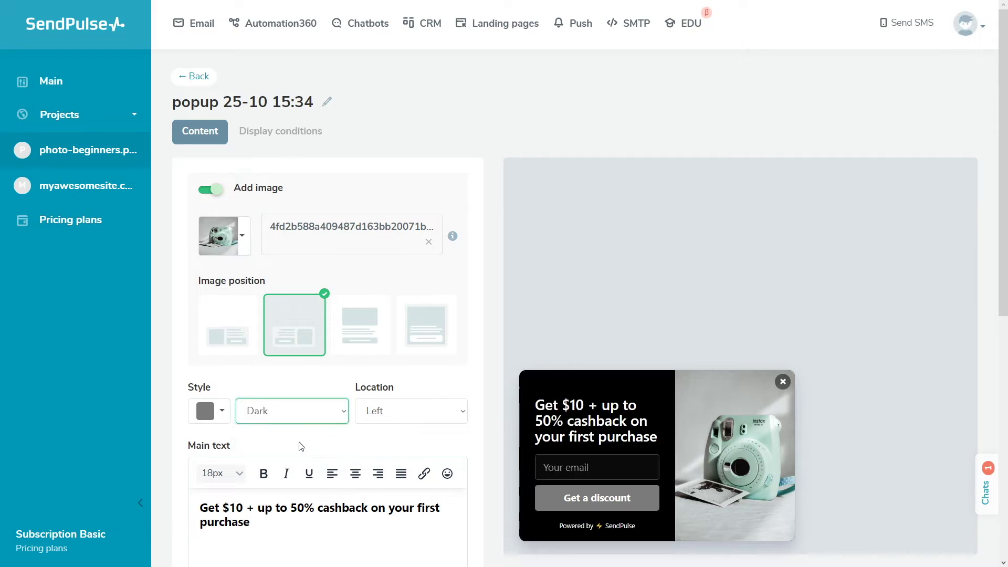
{"action": "left_click", "coordinate": [292, 411]}
{"action": "left_click", "coordinate": [304, 460]}
{"action": "left_click", "coordinate": [306, 418]}
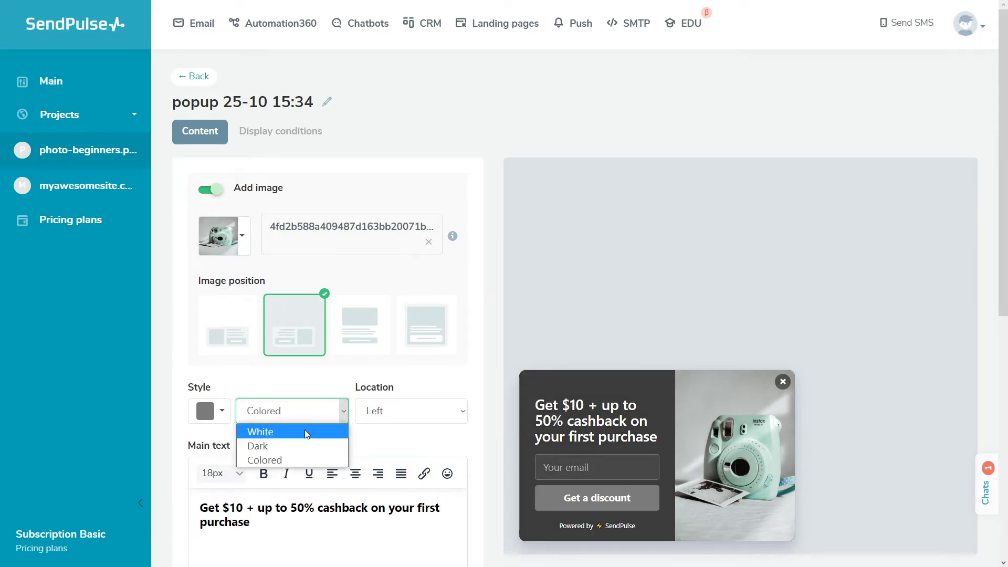
{"action": "left_click", "coordinate": [304, 430]}
Set the pop-up location to Right, then return to the Video templates
{"action": "left_click", "coordinate": [389, 416]}
{"action": "left_click", "coordinate": [387, 443]}
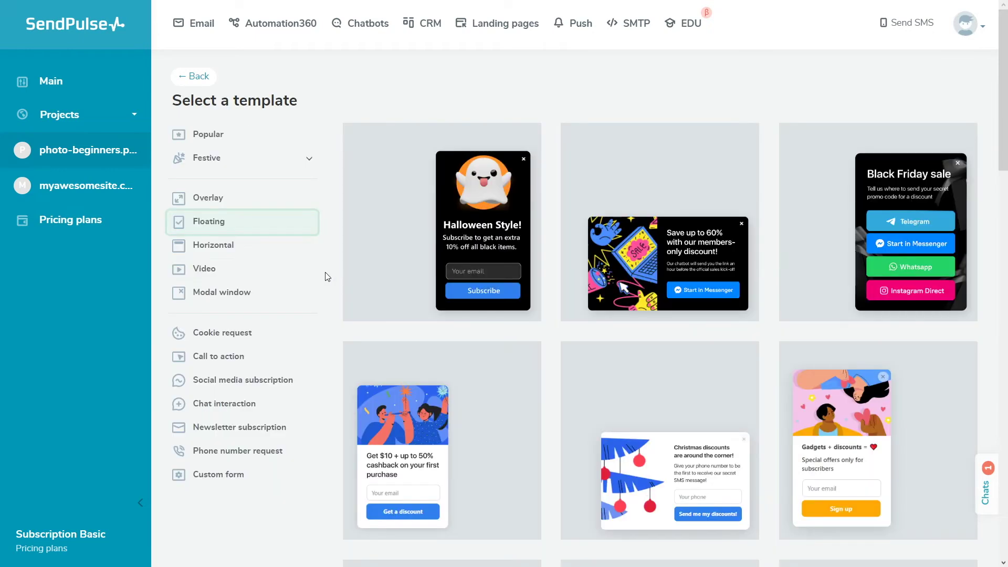
{"action": "left_click", "coordinate": [281, 273]}
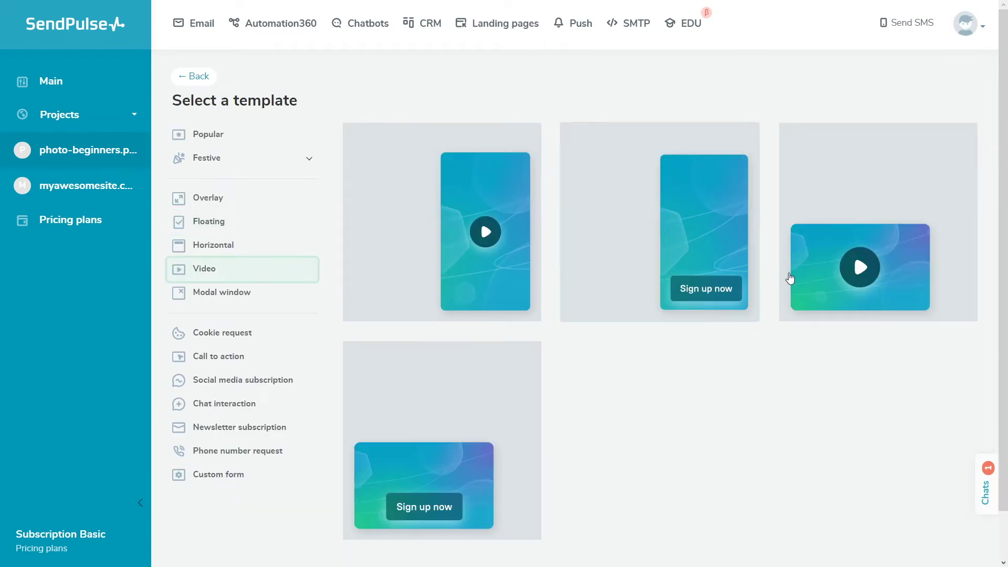
Open a video template, paste the YouTube link, and set Video playing to Autoplay
{"action": "left_click", "coordinate": [801, 277]}
{"action": "left_click", "coordinate": [409, 207]}
{"action": "type", "text": "https://www.youtube.com/watch?v=JdvTndluDQE"}
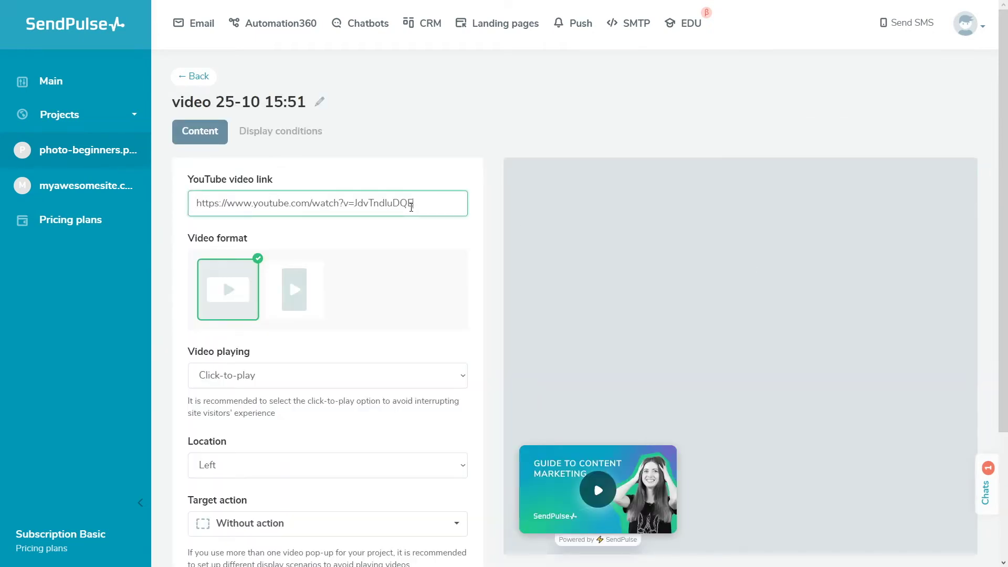
{"action": "left_click", "coordinate": [345, 376]}
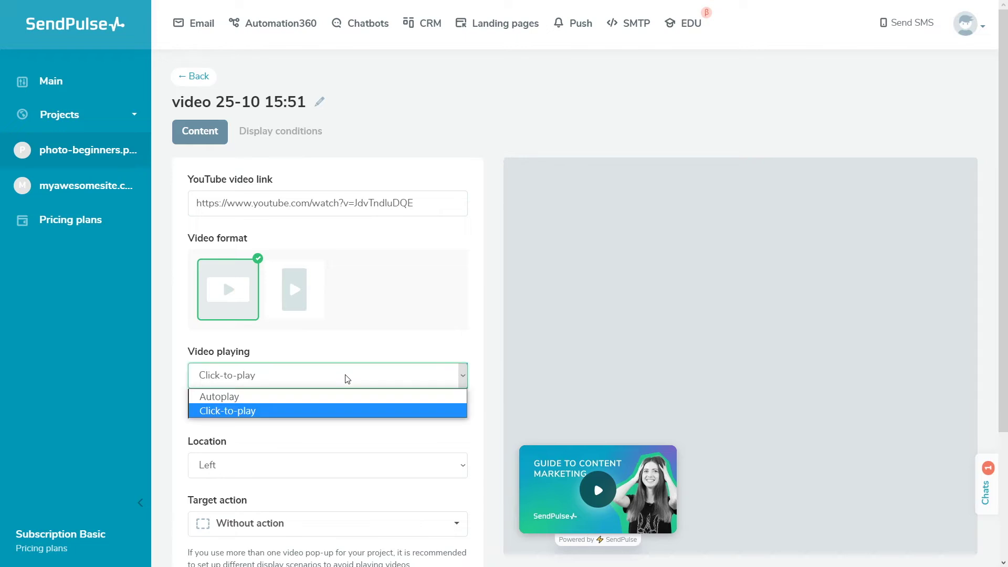
{"action": "left_click", "coordinate": [351, 397]}
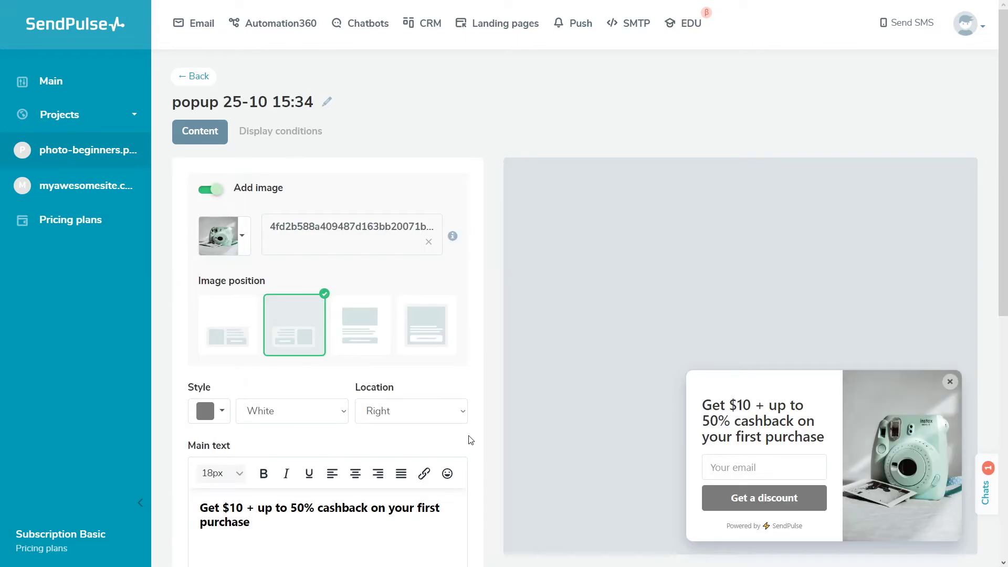
{"action": "scroll", "coordinate": [470, 440], "scroll_direction": "down", "scroll_amount": 4}
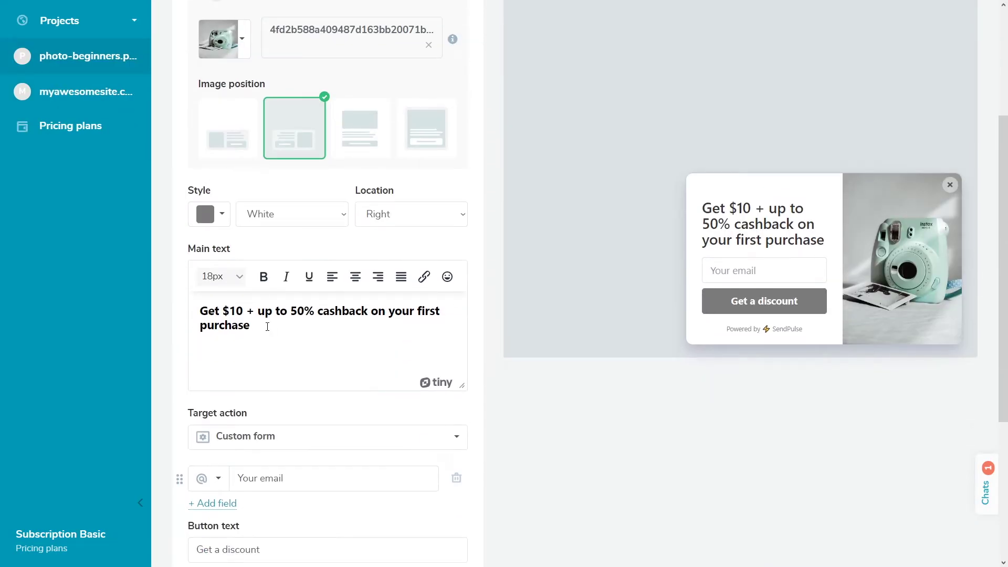
Remove '$10 +' from the main message and set its text to 16px
{"action": "left_click_drag", "start_coordinate": [225, 310], "coordinate": [254, 312]}
{"action": "key", "text": "BackSpace"}
{"action": "key", "text": "BackSpace"}
{"action": "triple_click", "coordinate": [202, 313]}
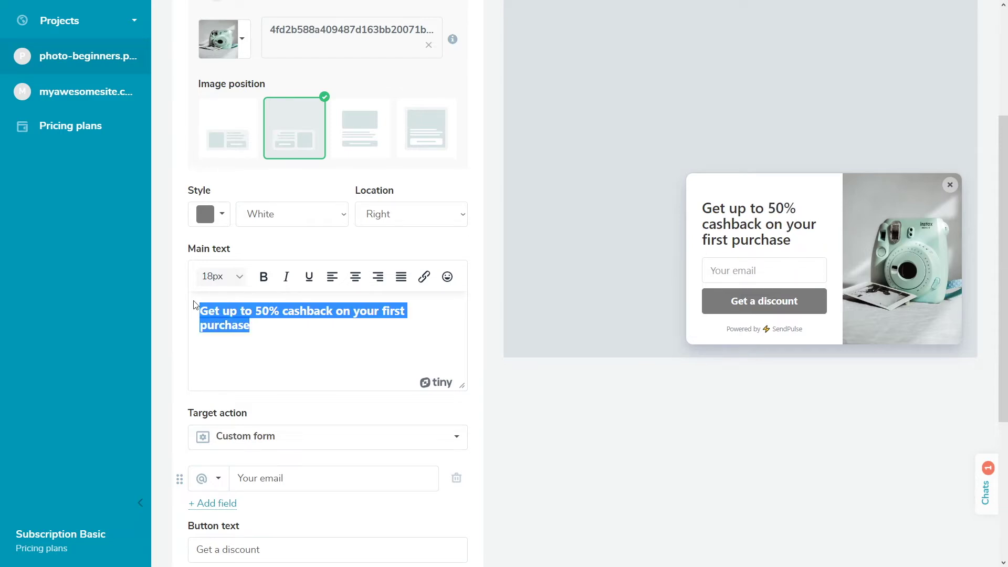
{"action": "left_click", "coordinate": [237, 277]}
{"action": "left_click", "coordinate": [245, 405]}
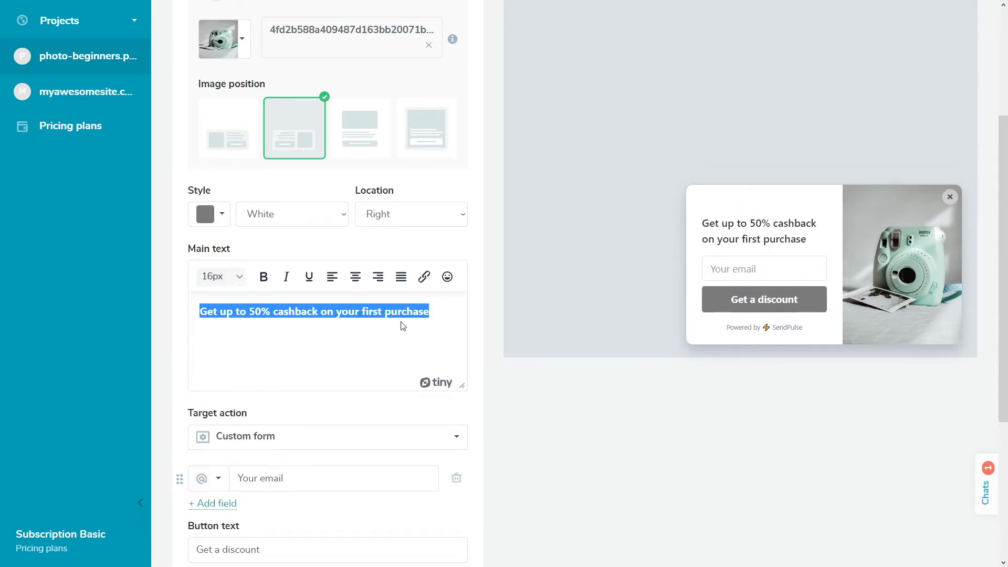
Add a heart-eyes emoji after 'first purchase'
{"action": "left_click", "coordinate": [430, 311]}
{"action": "left_click", "coordinate": [447, 276]}
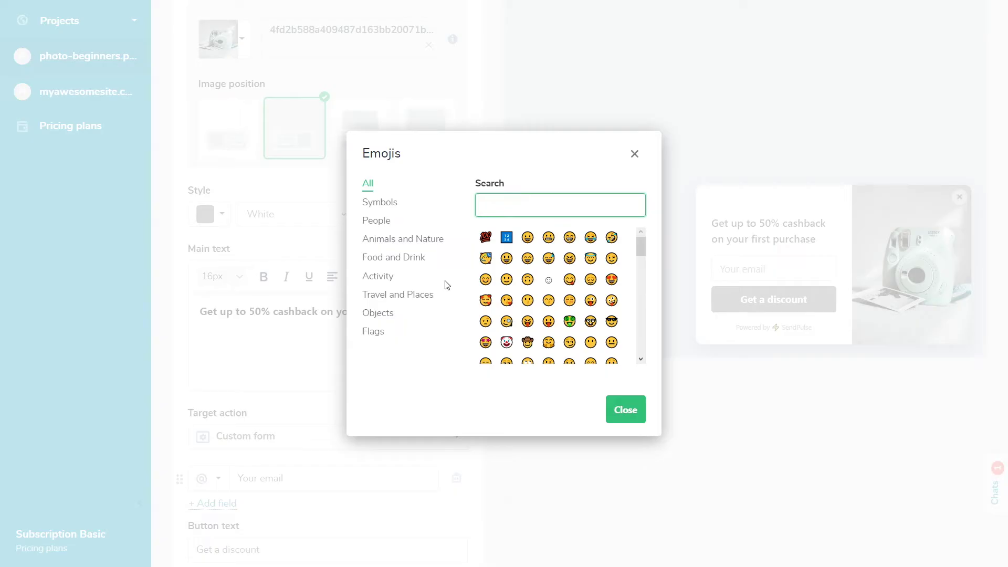
{"action": "left_click", "coordinate": [612, 279]}
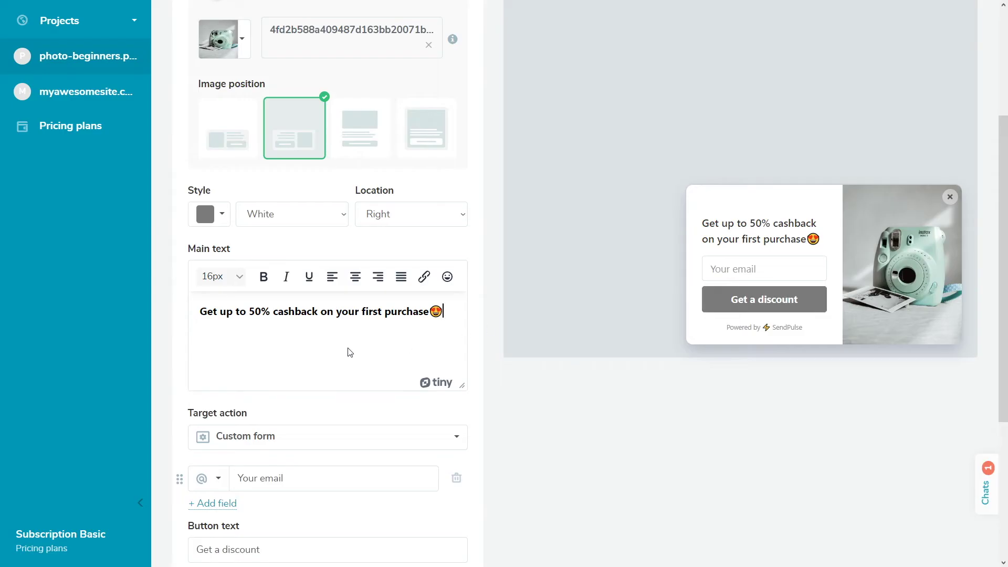
{"action": "scroll", "coordinate": [346, 352], "scroll_direction": "down", "scroll_amount": 3}
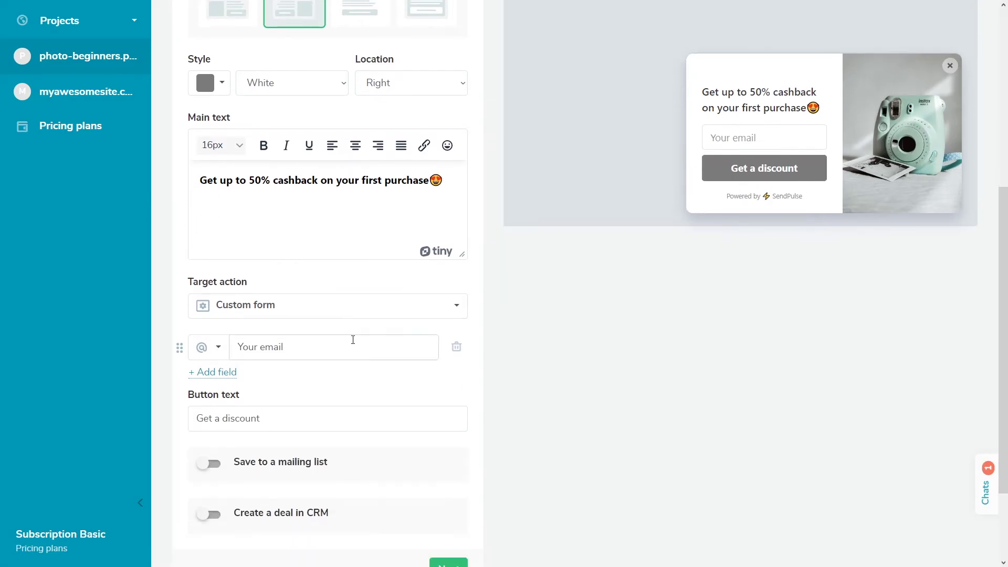
{"action": "left_click", "coordinate": [464, 308]}
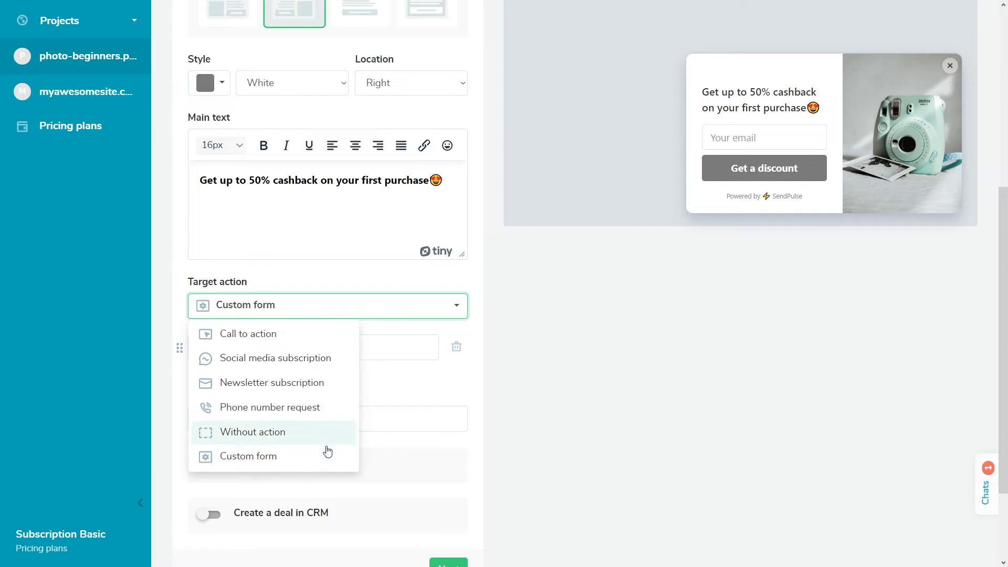
Keep Custom form as the target action and save sign-ups to New List
{"action": "left_click", "coordinate": [447, 331]}
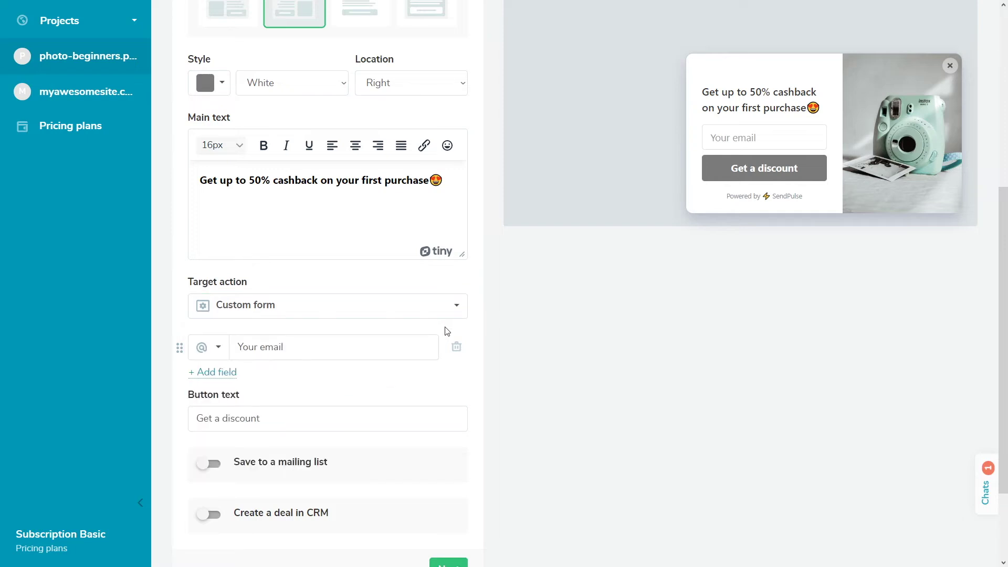
{"action": "scroll", "coordinate": [447, 331], "scroll_direction": "down", "scroll_amount": 3}
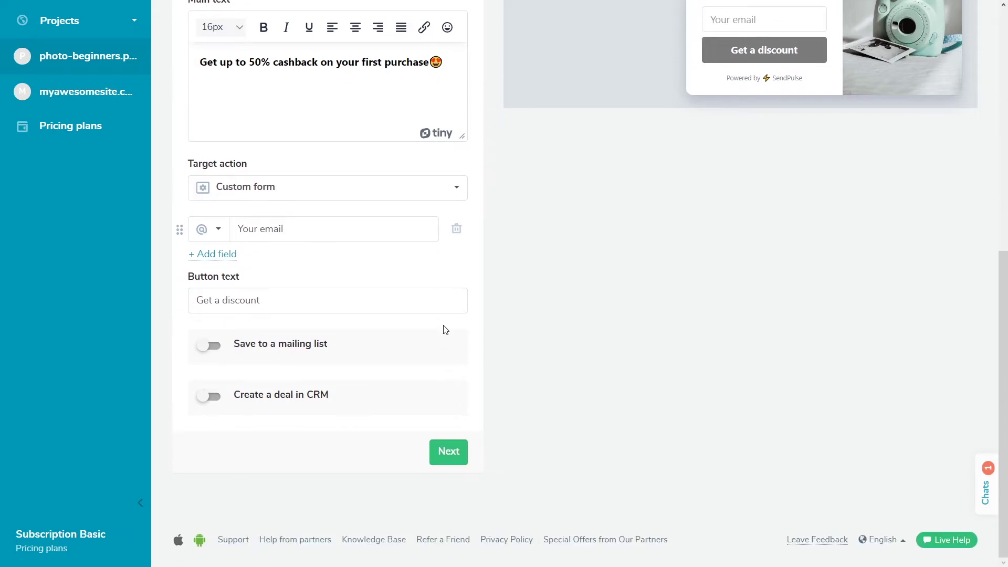
{"action": "left_click", "coordinate": [221, 351]}
{"action": "left_click", "coordinate": [259, 395]}
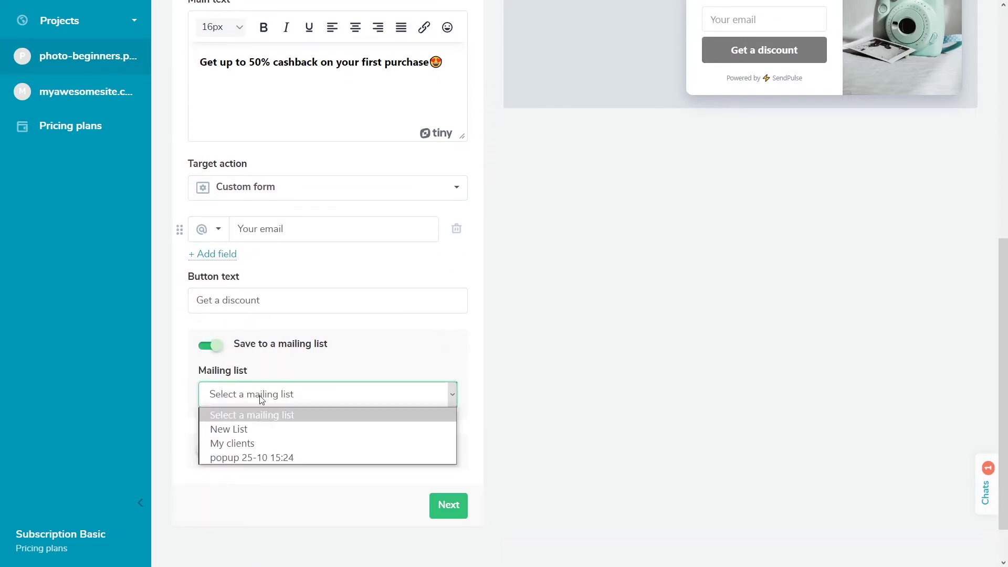
{"action": "left_click", "coordinate": [262, 426]}
Create a CRM deal per sign-up in The main funnel at stage New
{"action": "left_click", "coordinate": [210, 450]}
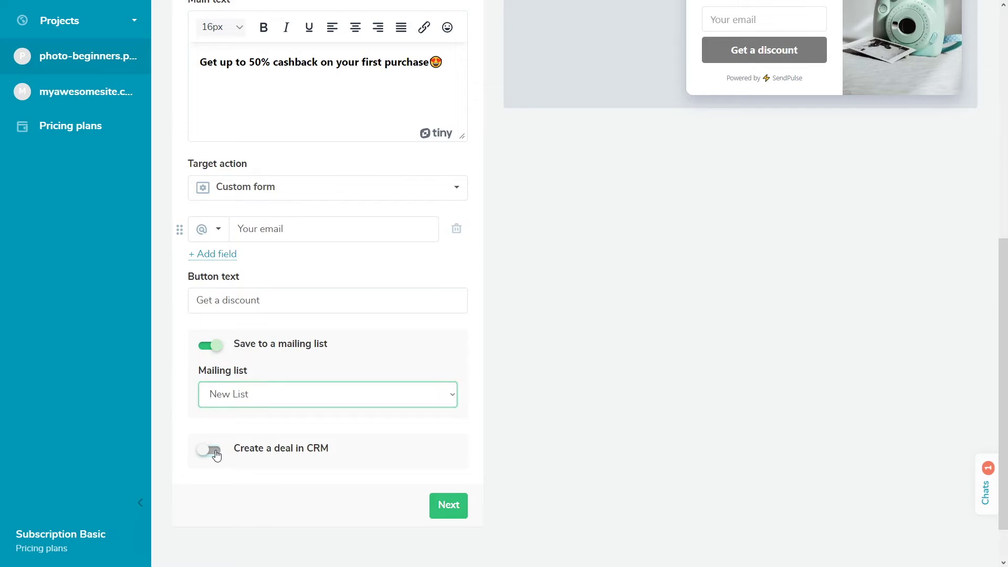
{"action": "scroll", "coordinate": [404, 452], "scroll_direction": "down", "scroll_amount": 3}
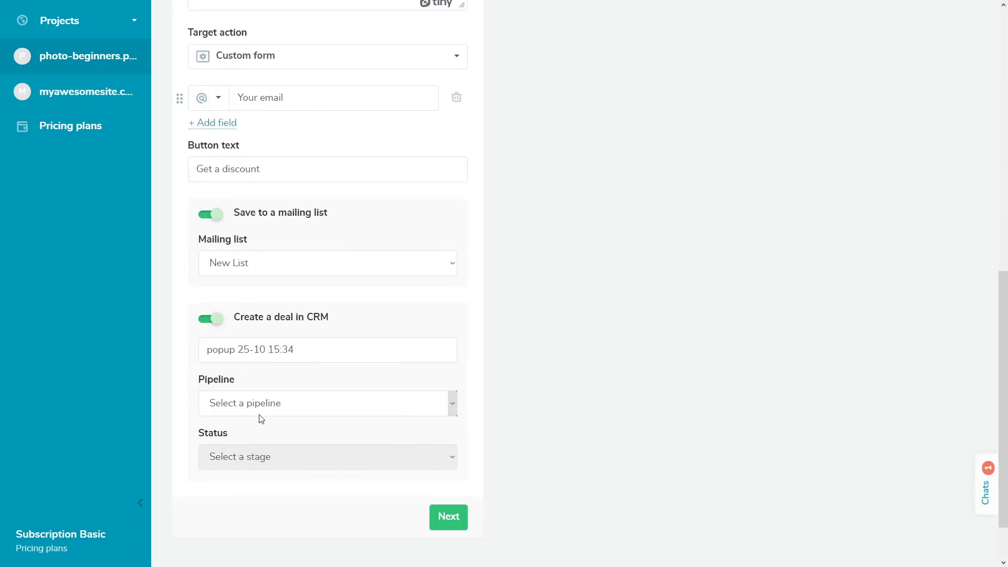
{"action": "left_click", "coordinate": [303, 410]}
{"action": "left_click", "coordinate": [287, 441]}
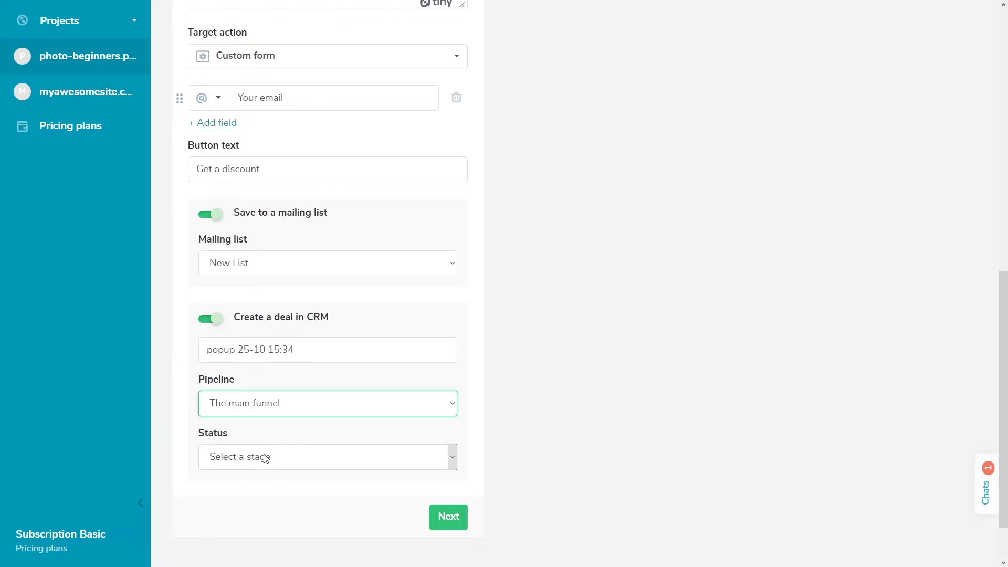
{"action": "left_click", "coordinate": [249, 463]}
{"action": "left_click", "coordinate": [229, 492]}
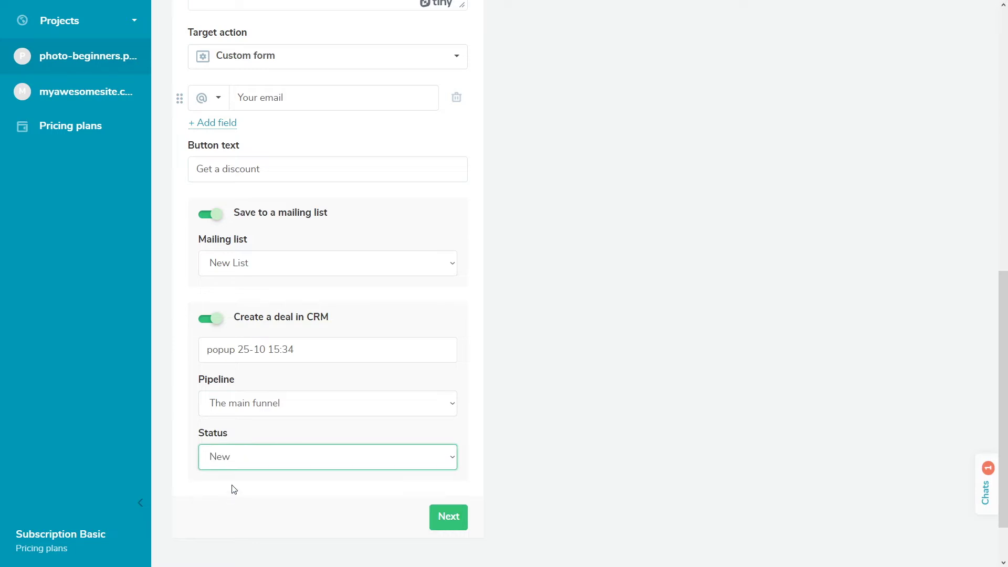
{"action": "left_click", "coordinate": [450, 518]}
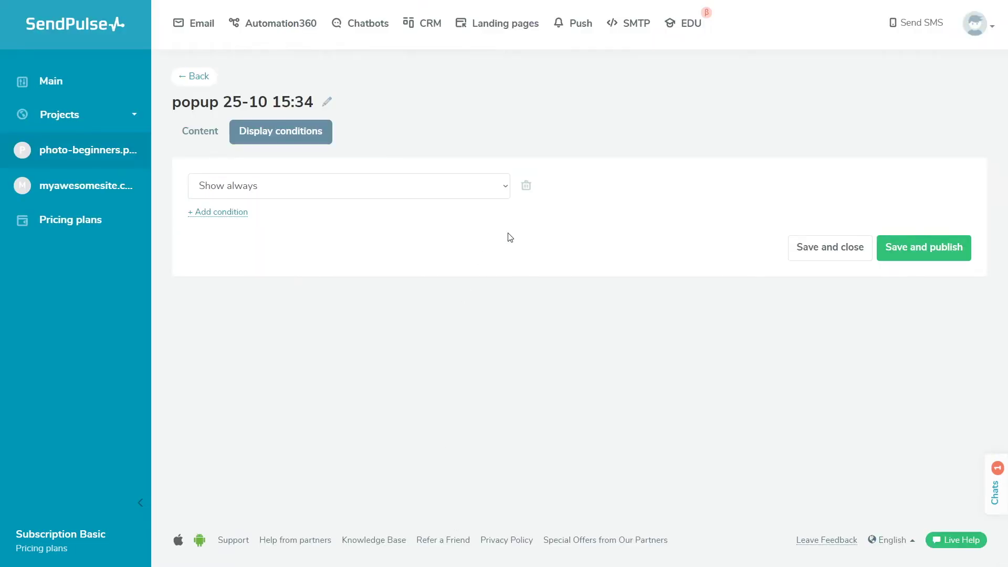
Open the Show always dropdown to view the available display condition types
{"action": "left_click", "coordinate": [505, 190]}
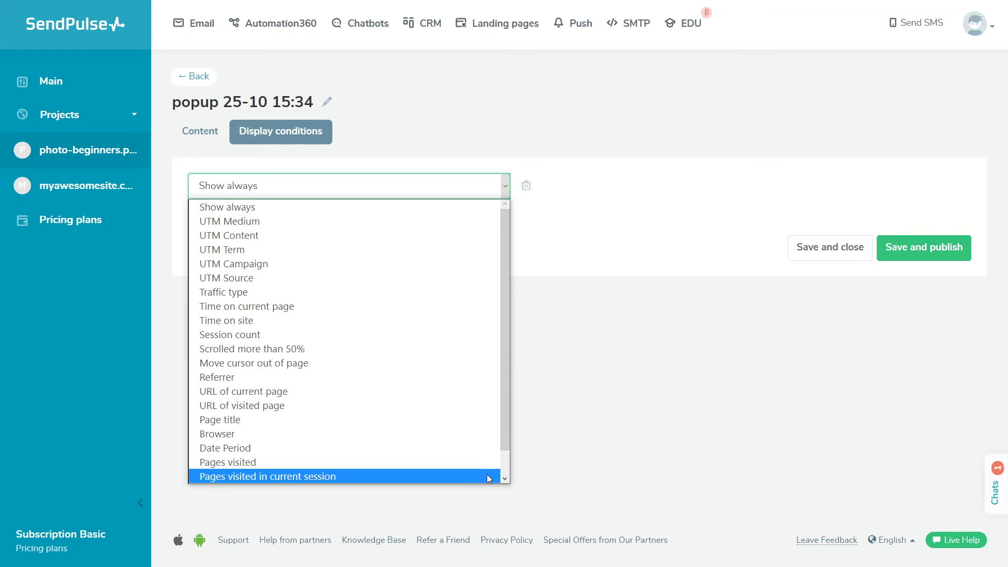
{"action": "scroll", "coordinate": [488, 475], "scroll_direction": "down", "scroll_amount": 1}
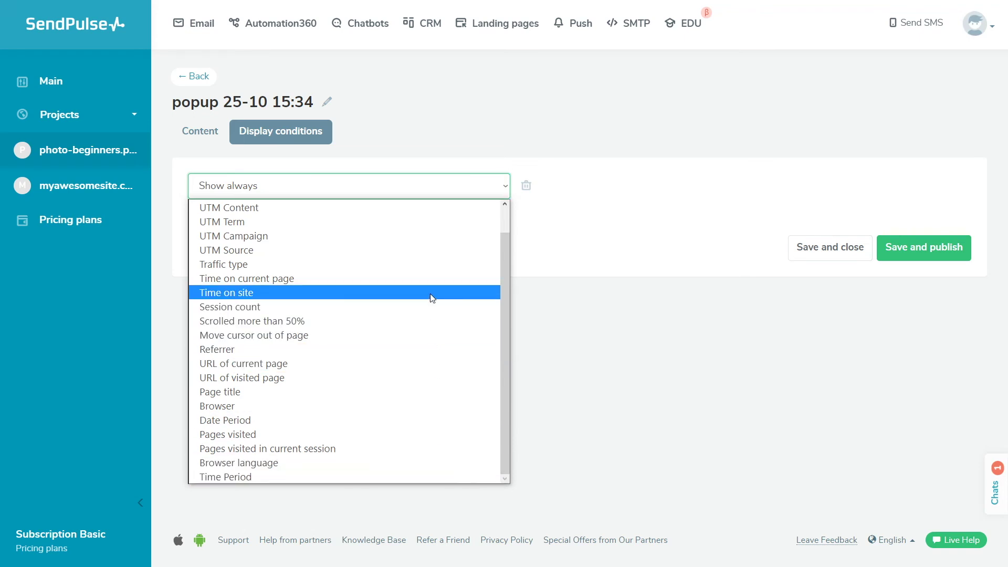
{"action": "left_click", "coordinate": [432, 298]}
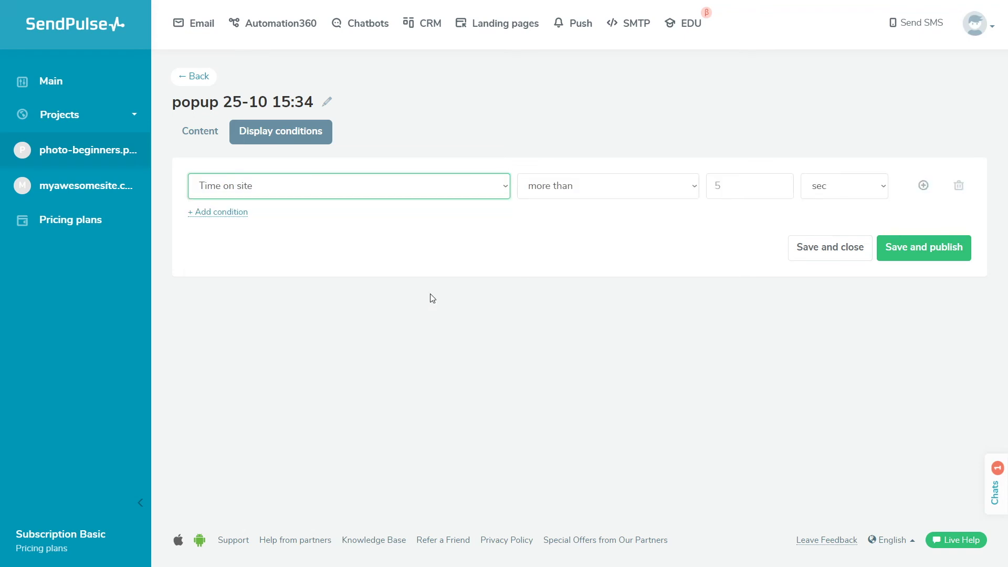
Set Time on site to more than 20 or more than 40 seconds, then add a new condition row
{"action": "left_click", "coordinate": [733, 189]}
{"action": "type", "text": "20"}
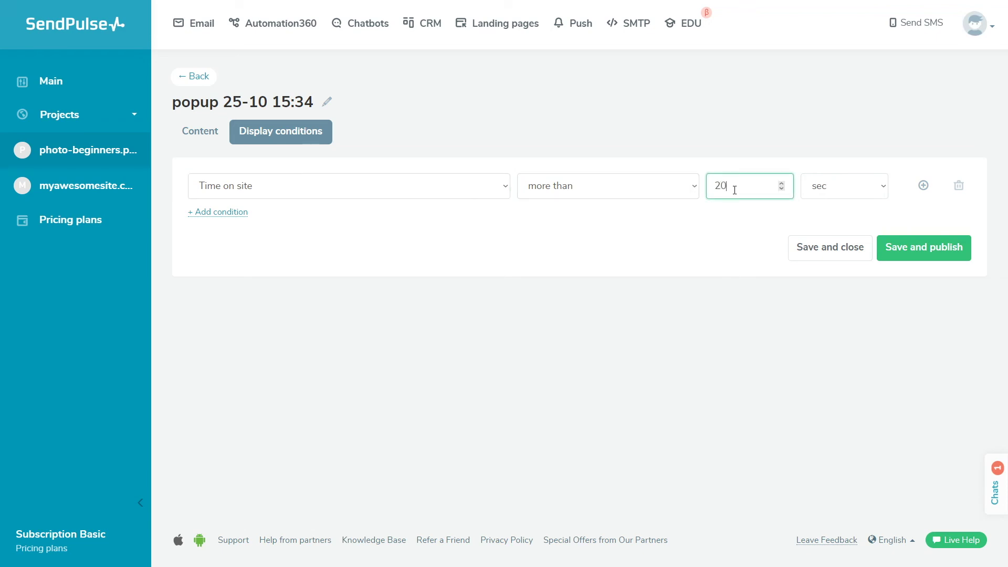
{"action": "left_click", "coordinate": [924, 188]}
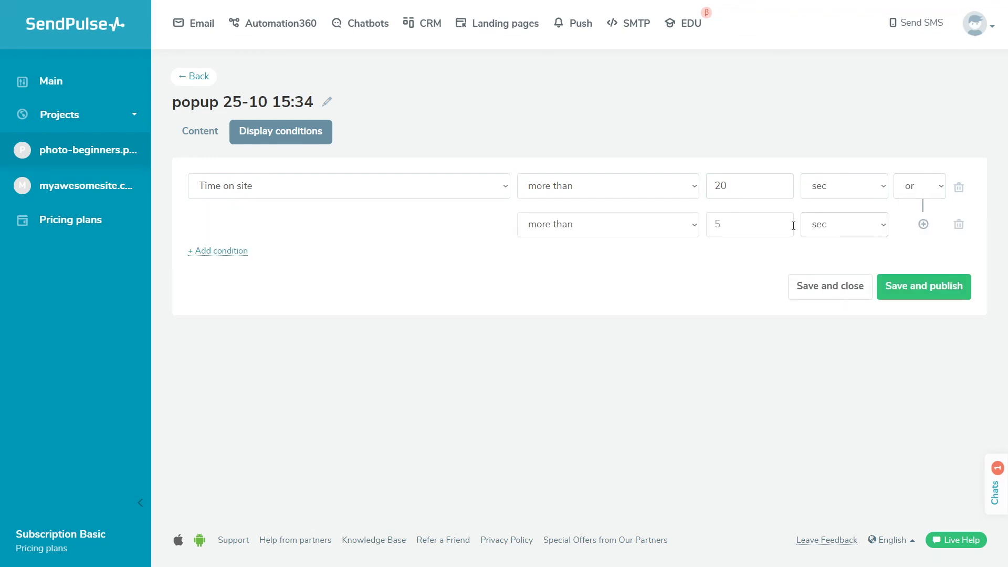
{"action": "left_click", "coordinate": [762, 225]}
{"action": "type", "text": "40"}
{"action": "left_click", "coordinate": [939, 189]}
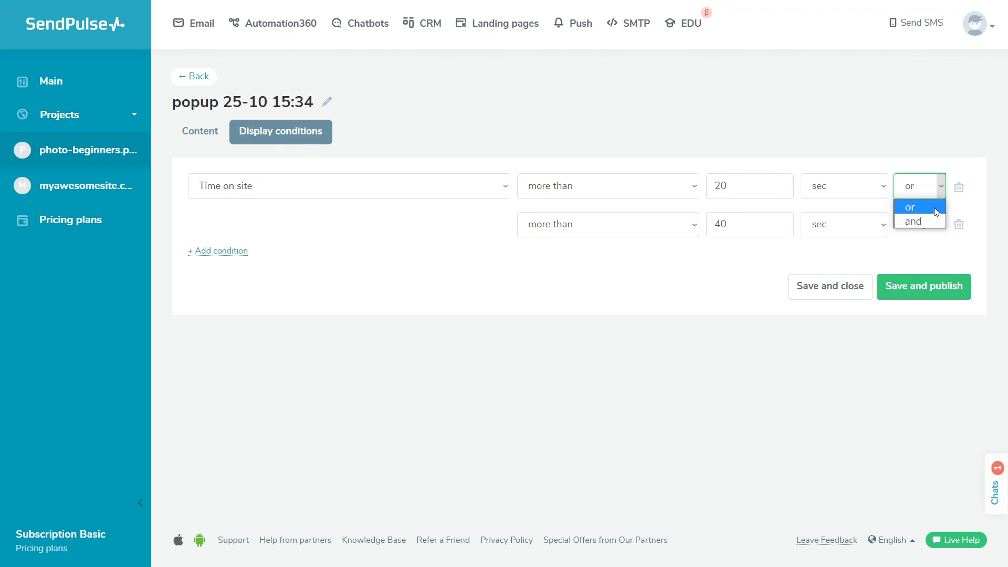
{"action": "left_click", "coordinate": [938, 213]}
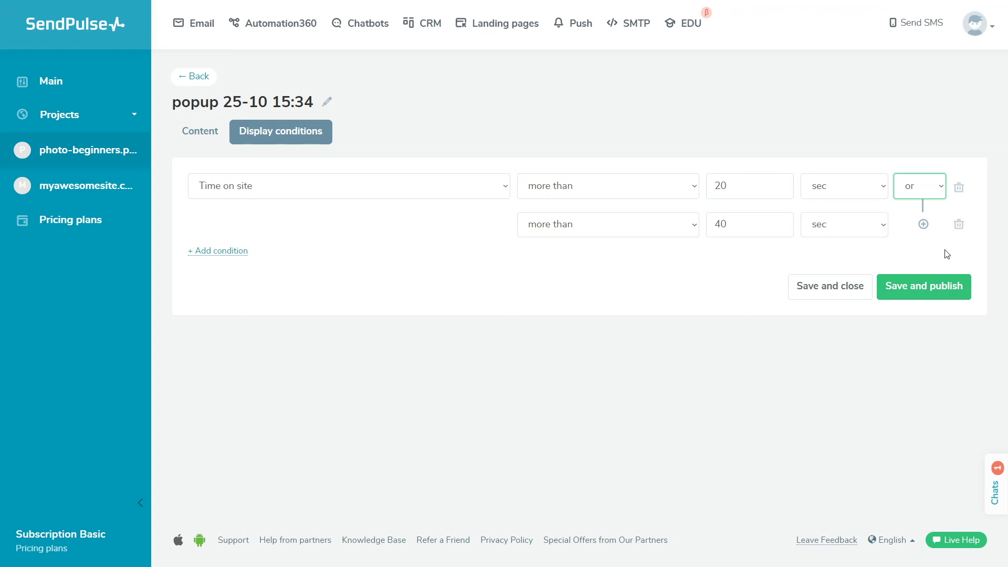
{"action": "left_click", "coordinate": [224, 251]}
Add a Session count condition of more than 2
{"action": "left_click", "coordinate": [487, 320]}
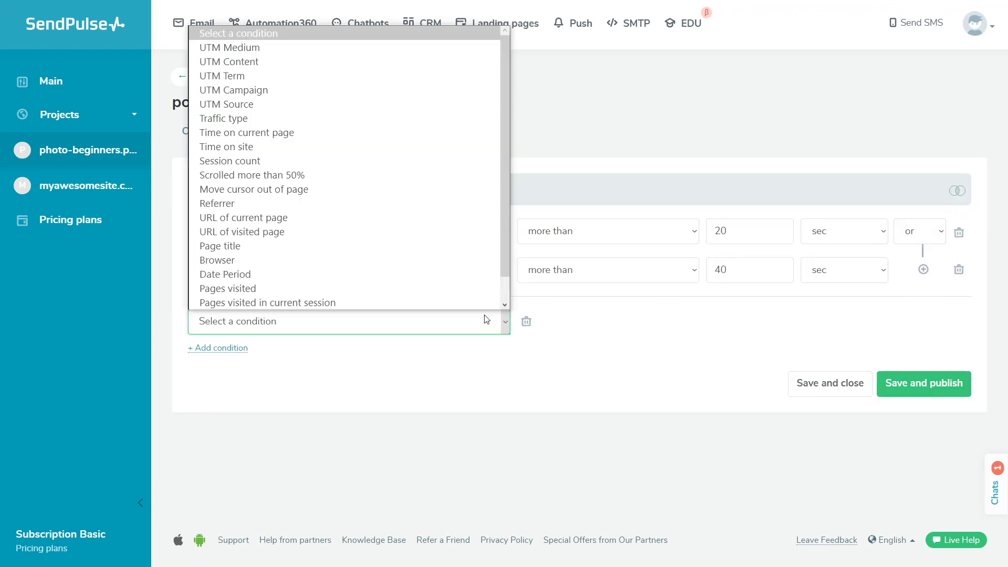
{"action": "left_click", "coordinate": [441, 162]}
{"action": "left_click", "coordinate": [580, 330]}
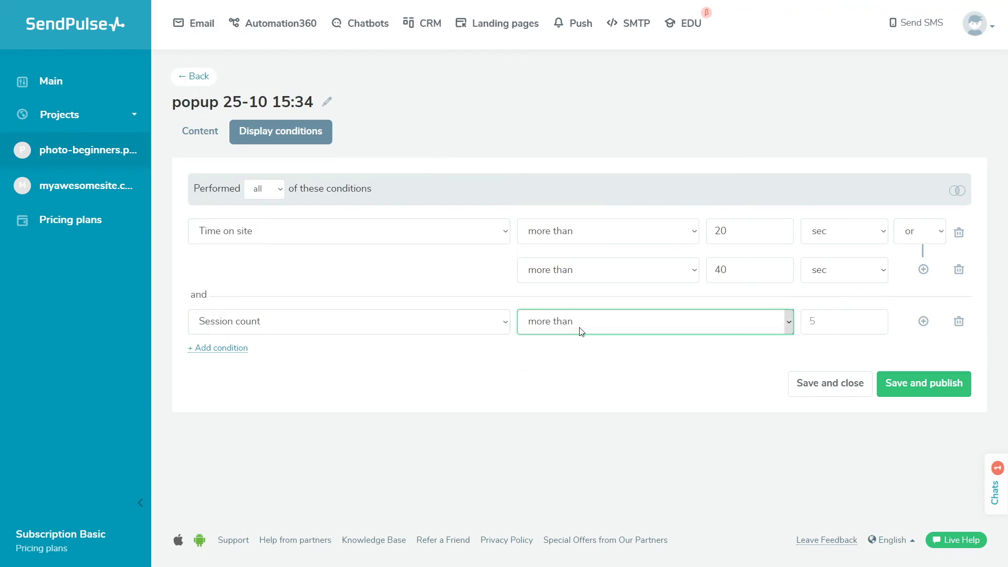
{"action": "left_click", "coordinate": [842, 318]}
{"action": "type", "text": "2"}
{"action": "left_click", "coordinate": [843, 352]}
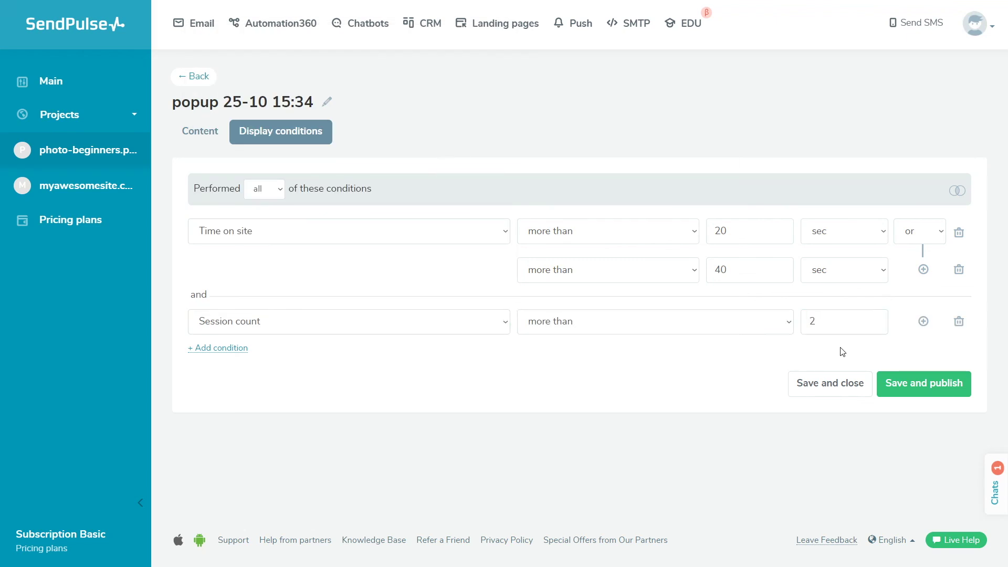
Require all conditions to be met and save the pop-up
{"action": "left_click", "coordinate": [279, 191]}
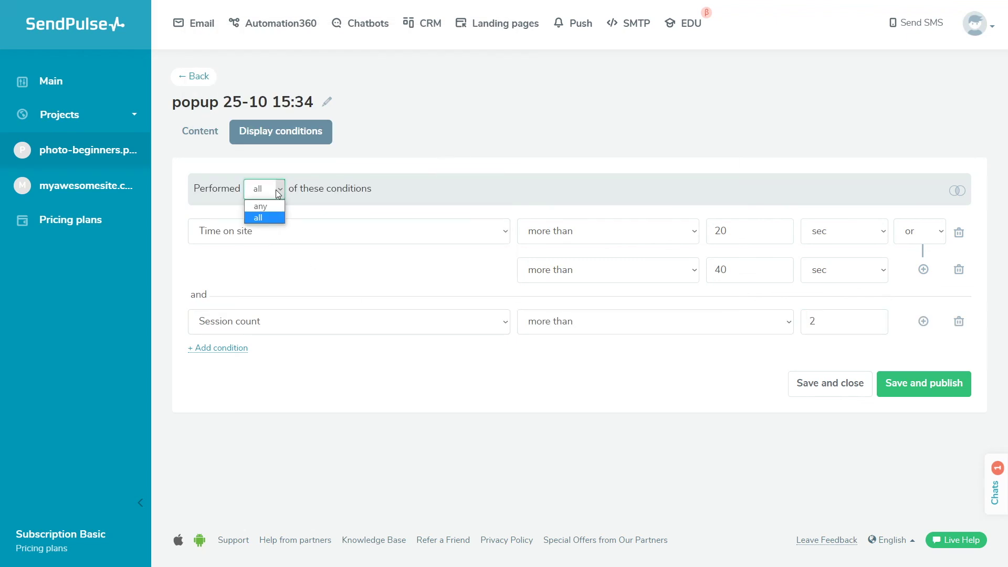
{"action": "left_click", "coordinate": [278, 219]}
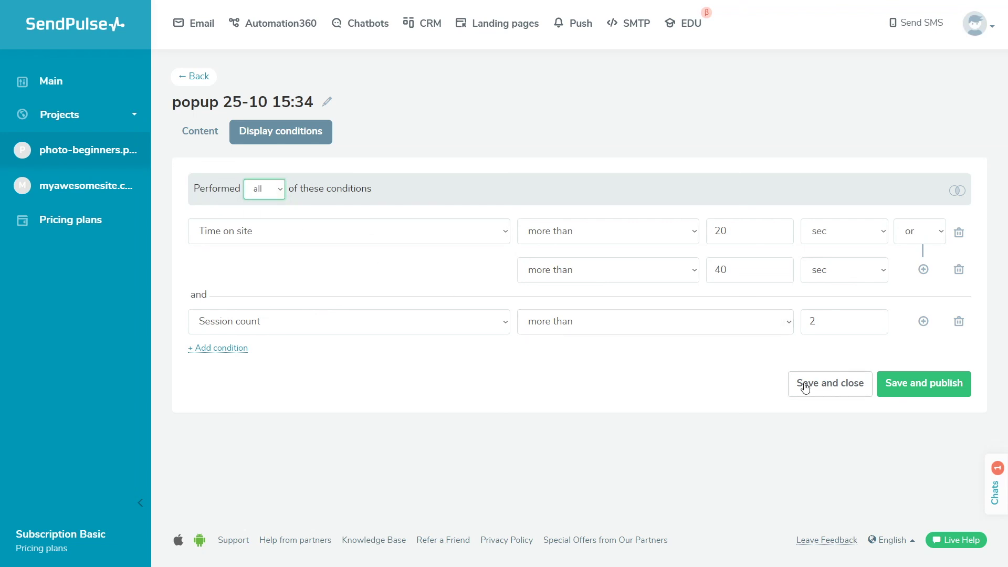
{"action": "left_click", "coordinate": [926, 398]}
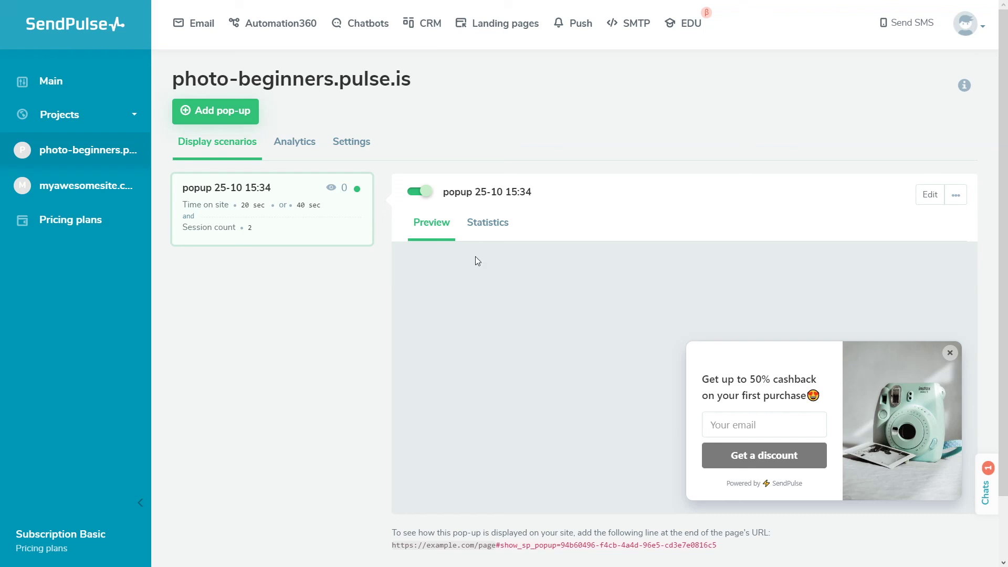
Switch the pop-up's status off and back on, then reopen it for editing
{"action": "left_click", "coordinate": [419, 191]}
{"action": "left_click", "coordinate": [419, 191]}
{"action": "left_click", "coordinate": [930, 195]}
Rename the pop-up to 'first purchase' and place its image on the left side
{"action": "left_click", "coordinate": [234, 105]}
{"action": "type", "text": "first purchase"}
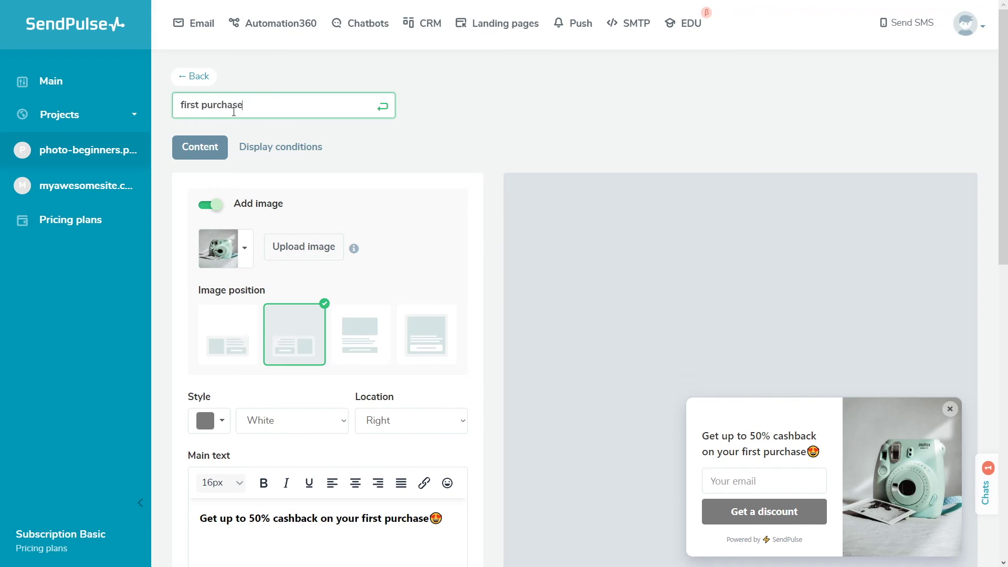
{"action": "left_click", "coordinate": [383, 106]}
{"action": "left_click", "coordinate": [229, 326]}
{"action": "left_click", "coordinate": [405, 402]}
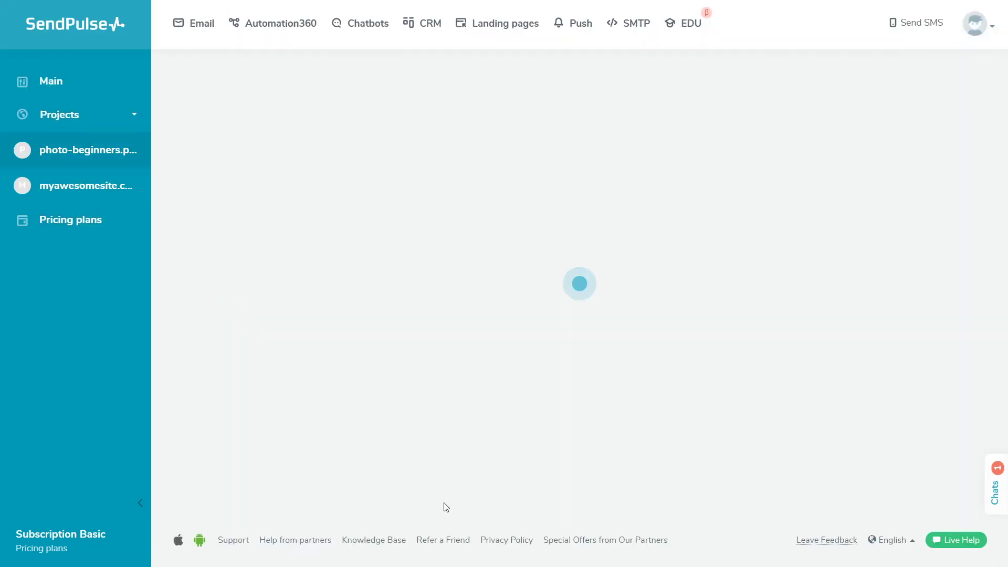